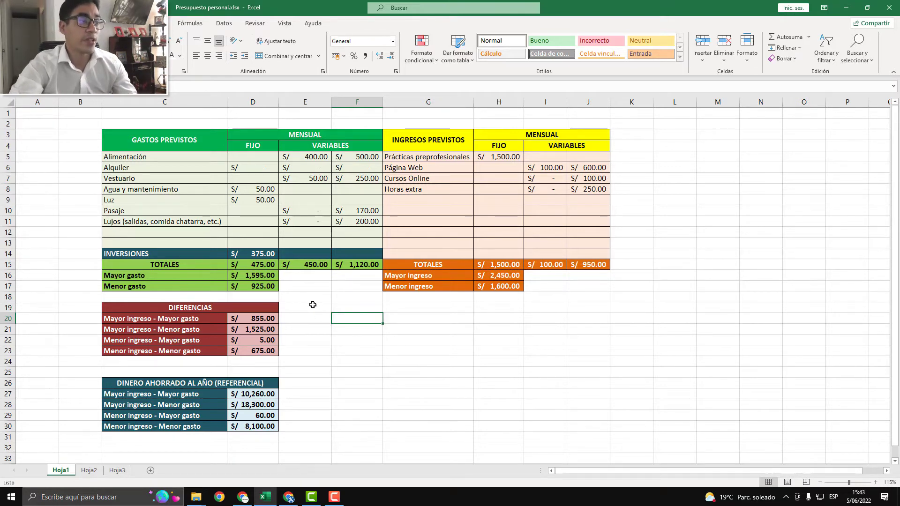
- Enlarge the GASTOS PREVISTOS table and examine the lower variable monthly amount for Alimentación
left_click(311, 218)
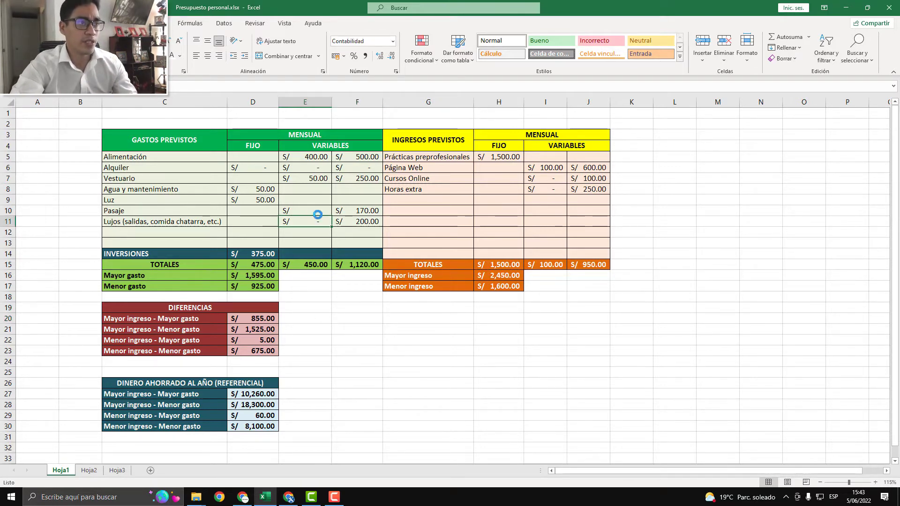
scroll(371, 197, "down", 1)
scroll(378, 199, "up", 1)
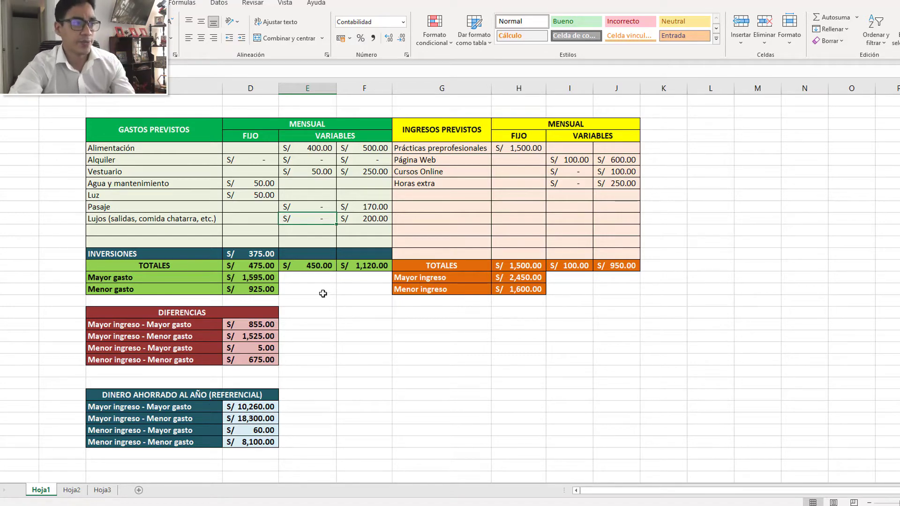
scroll(246, 269, "up", 4, "ctrl")
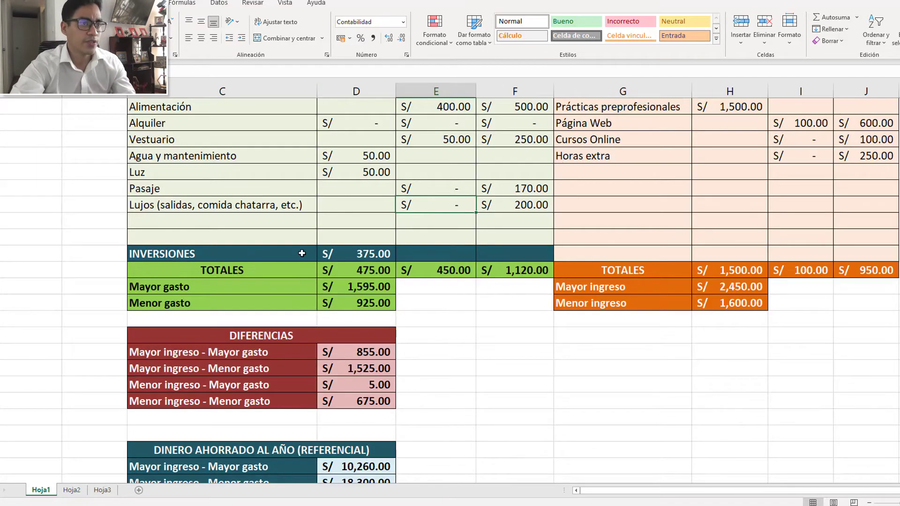
scroll(299, 254, "up", 1)
scroll(371, 130, "up", 1, "ctrl")
left_click(370, 130)
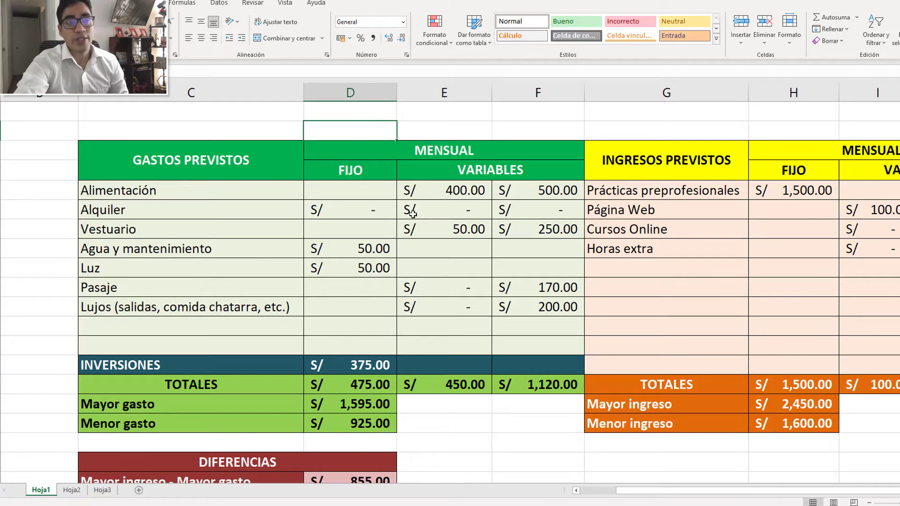
left_click(428, 188)
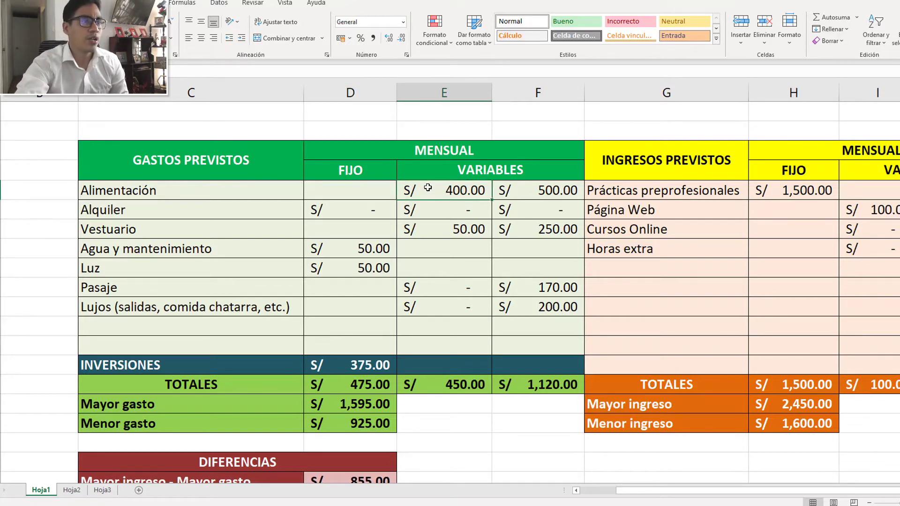
double_click(460, 190)
key("Return")
key("Right")
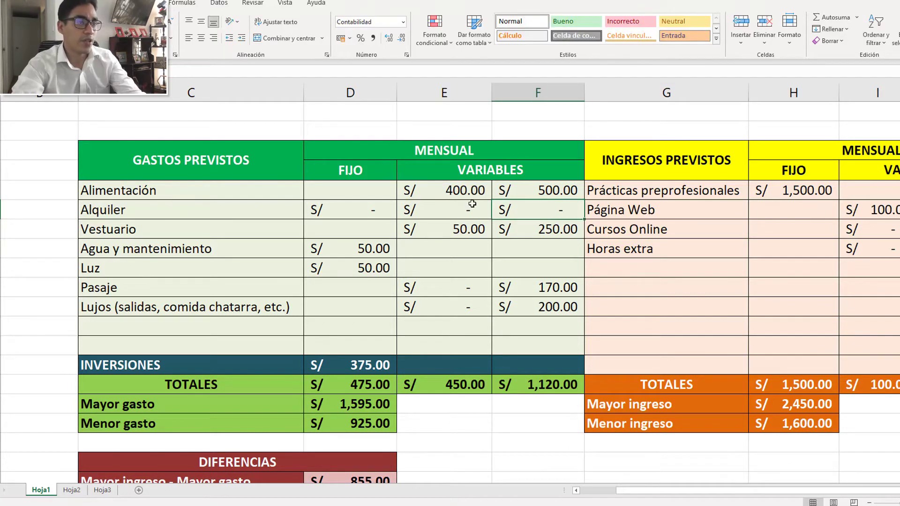
left_click(467, 194)
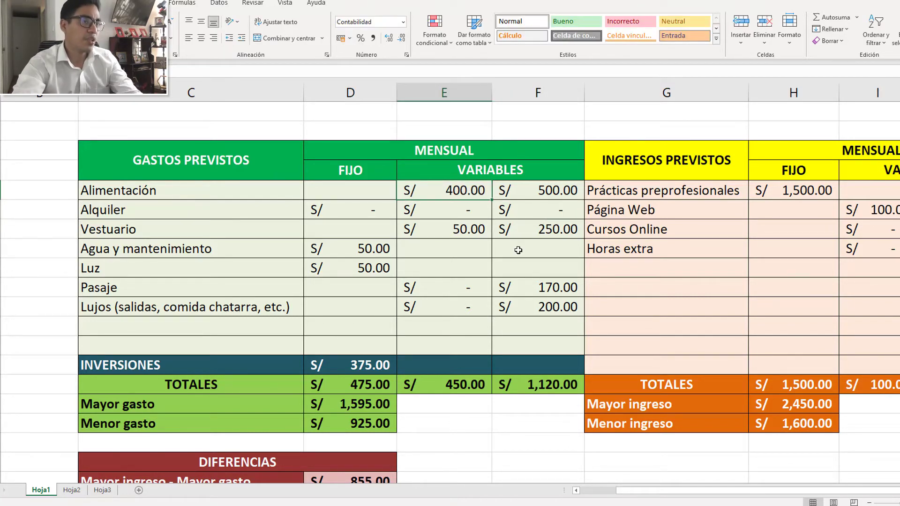
- Calculate the daily food expense with =400/30 in cell F1, and clear that cell once it has been read
left_click(504, 421)
left_click(625, 110)
left_click(549, 118)
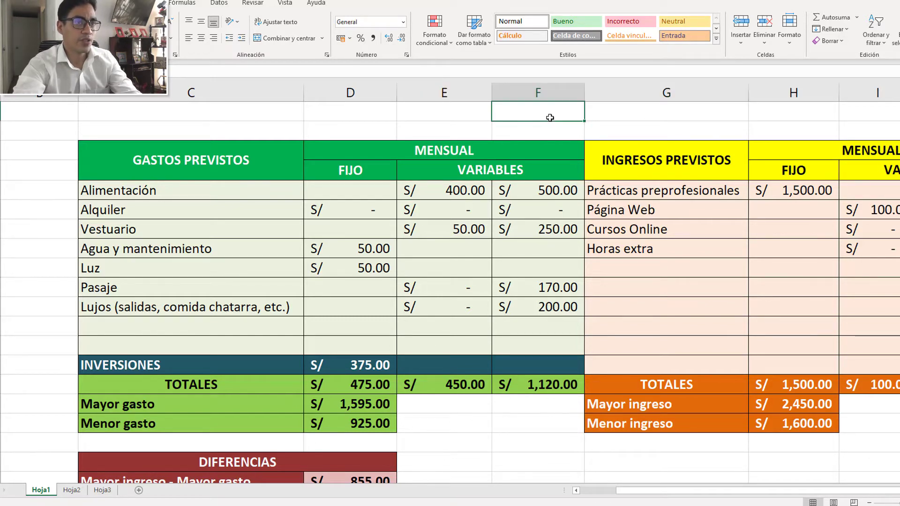
type("=4000")
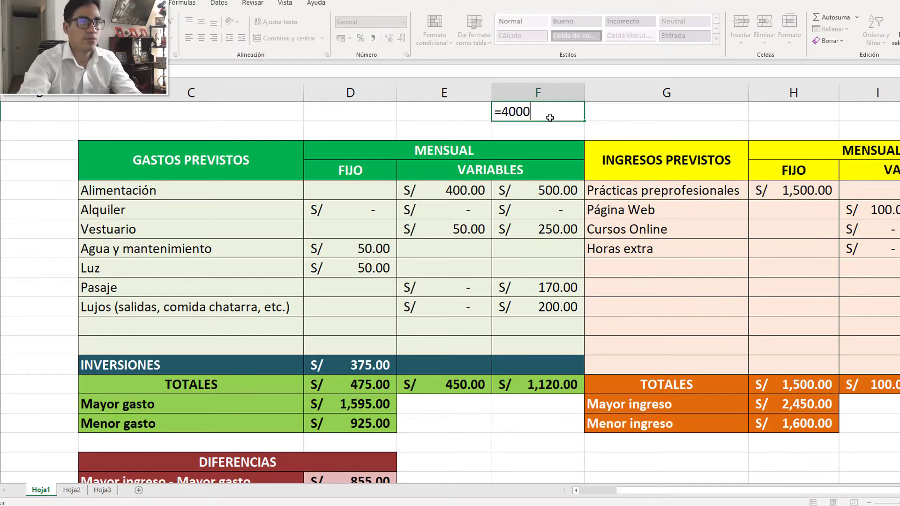
key("BackSpace")
type("/30")
key("Return")
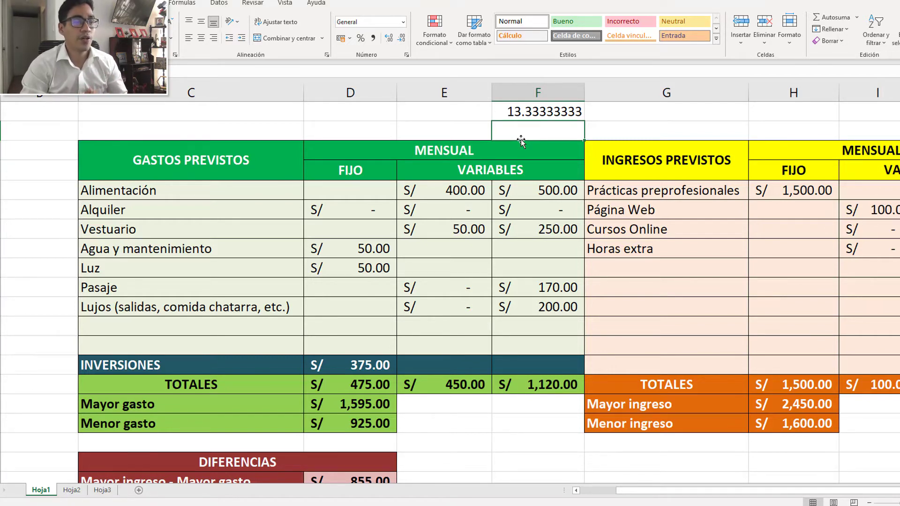
left_click(538, 111)
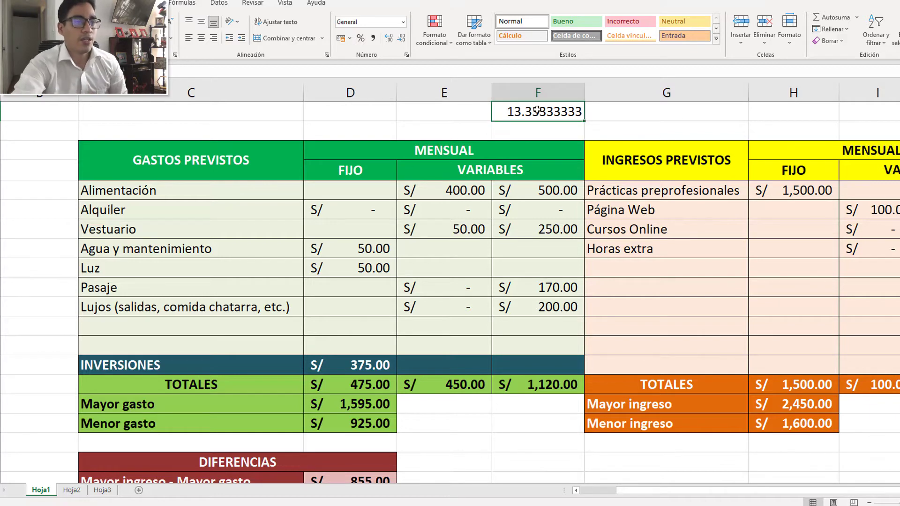
key("Delete")
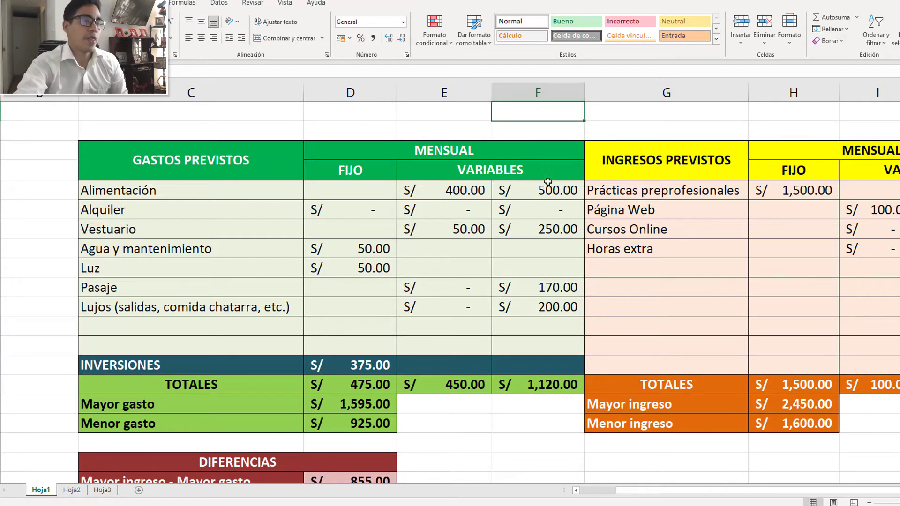
- Review the higher Alimentación amount and the fixed Alquiler amount, and set the lower variable amount of Vestuario to 0
left_click(562, 187)
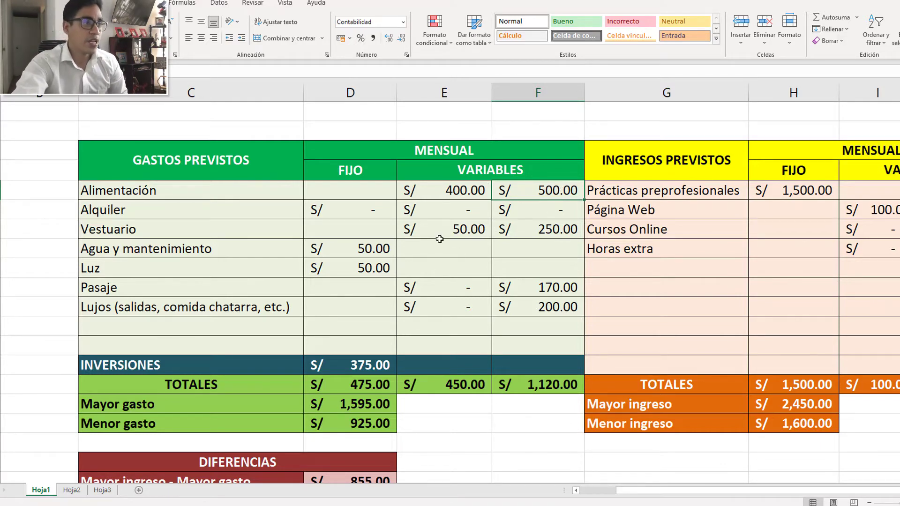
left_click(382, 210)
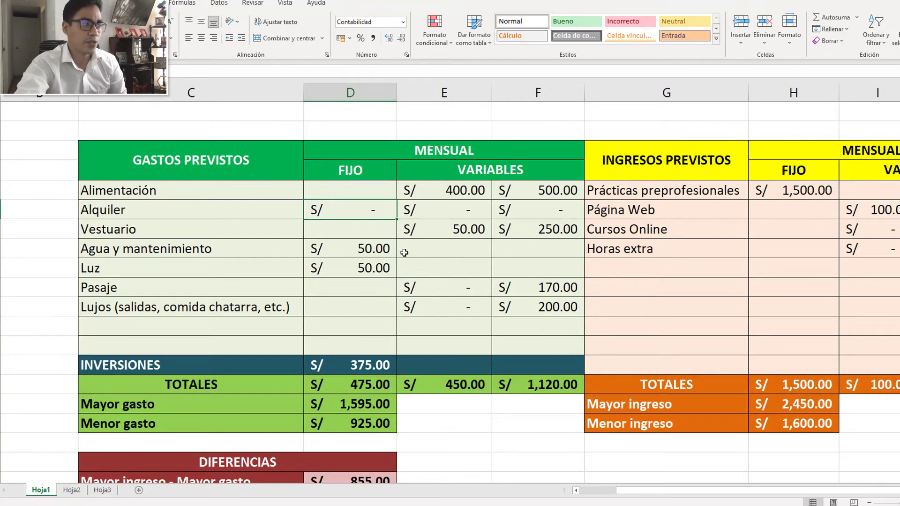
left_click(441, 230)
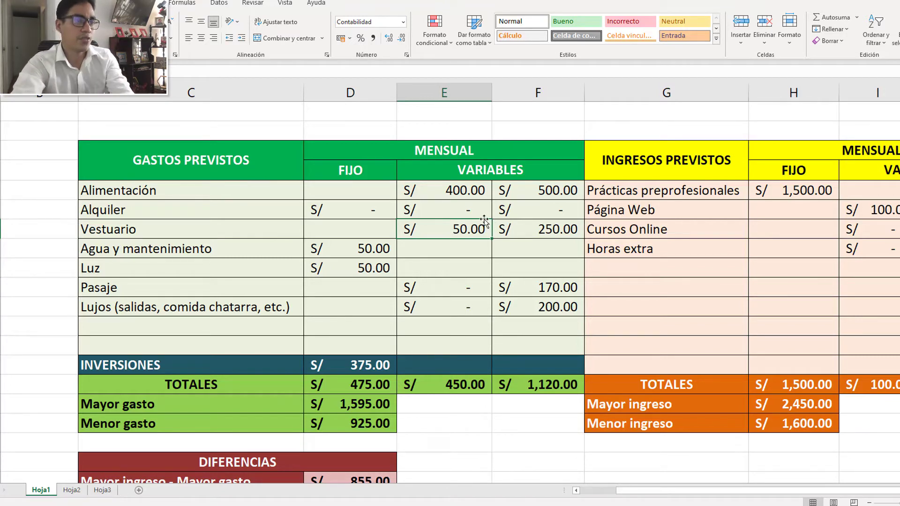
type("0")
key("Return")
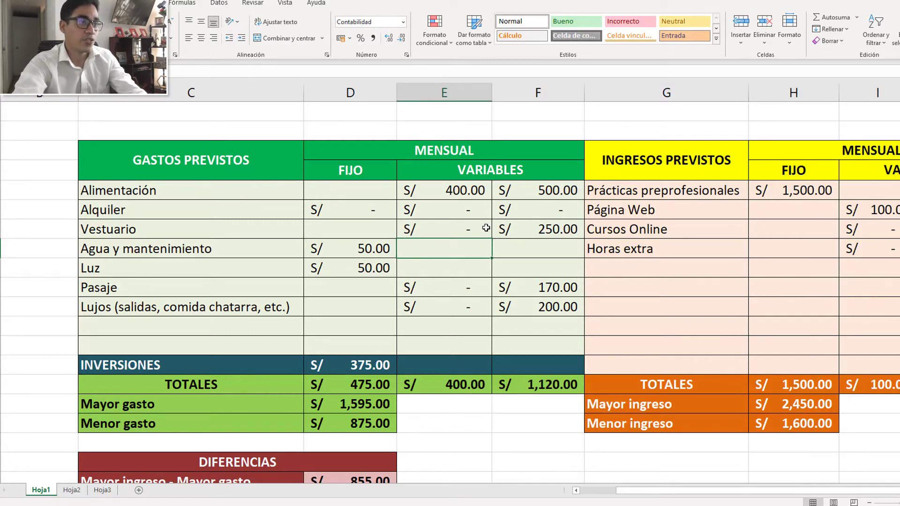
- Examine the fixed amounts for Agua y mantenimiento and Luz, and the variable amounts for Pasaje and Lujos
scroll(486, 228, "down", 1)
scroll(486, 228, "up", 1)
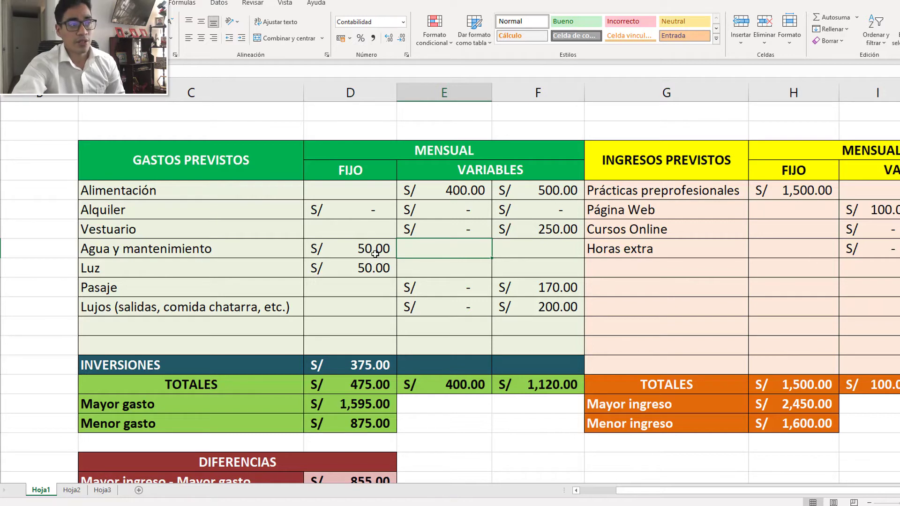
left_click_drag(376, 253, 380, 268)
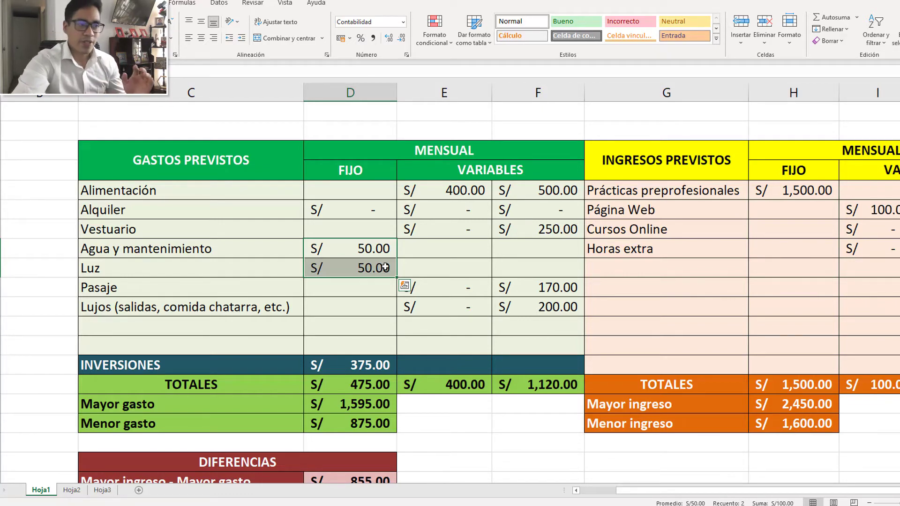
left_click_drag(461, 251, 463, 266)
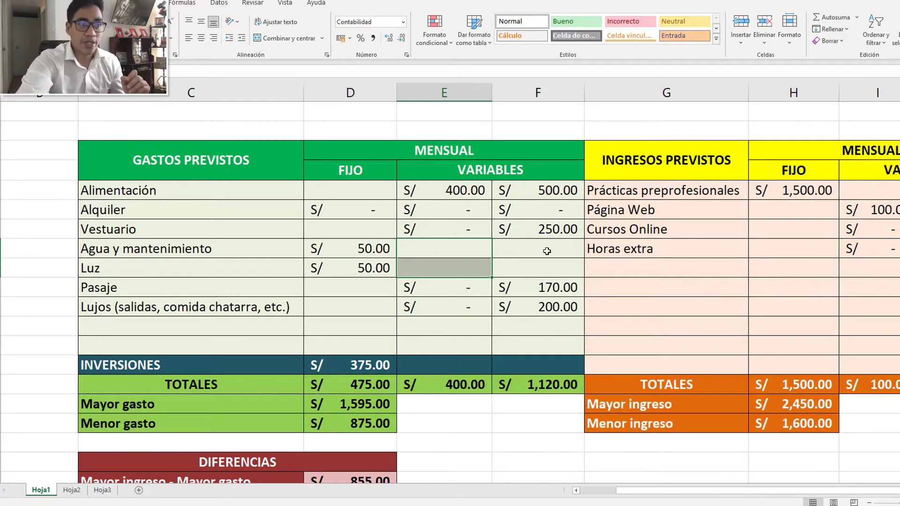
left_click_drag(546, 251, 546, 268)
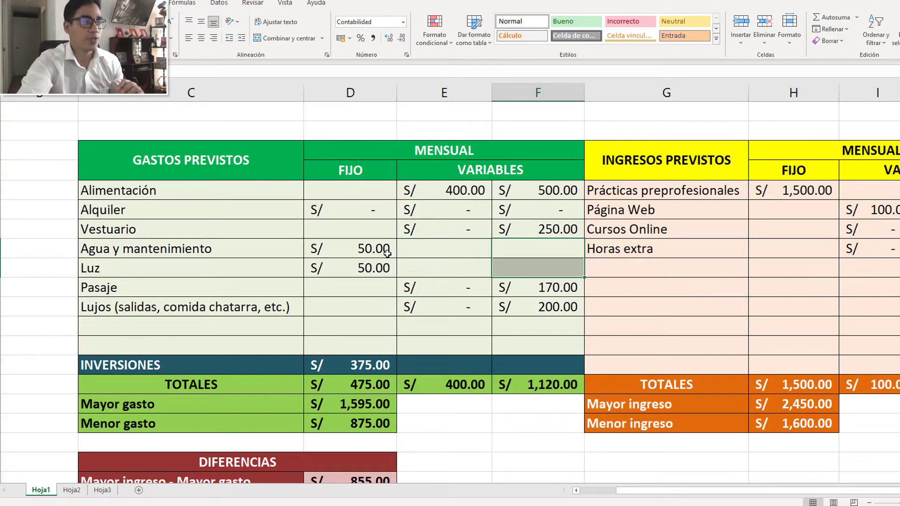
left_click(458, 287)
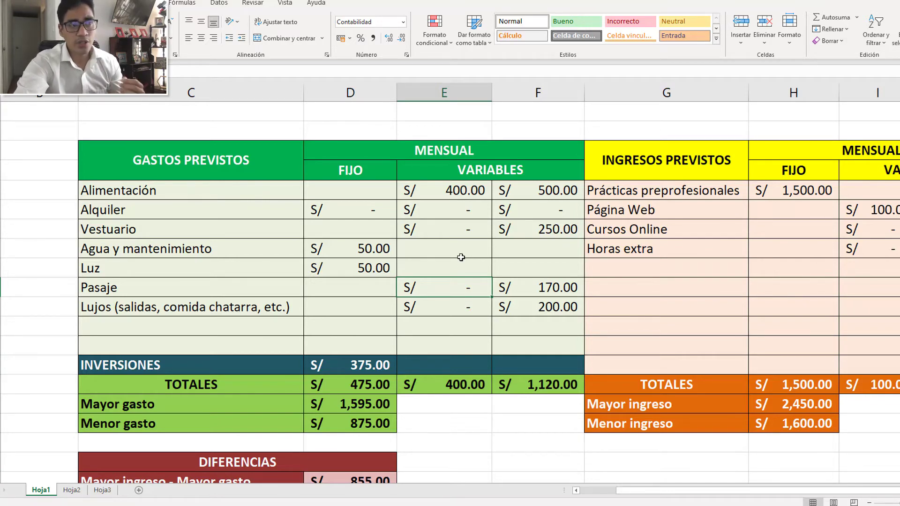
left_click(556, 288)
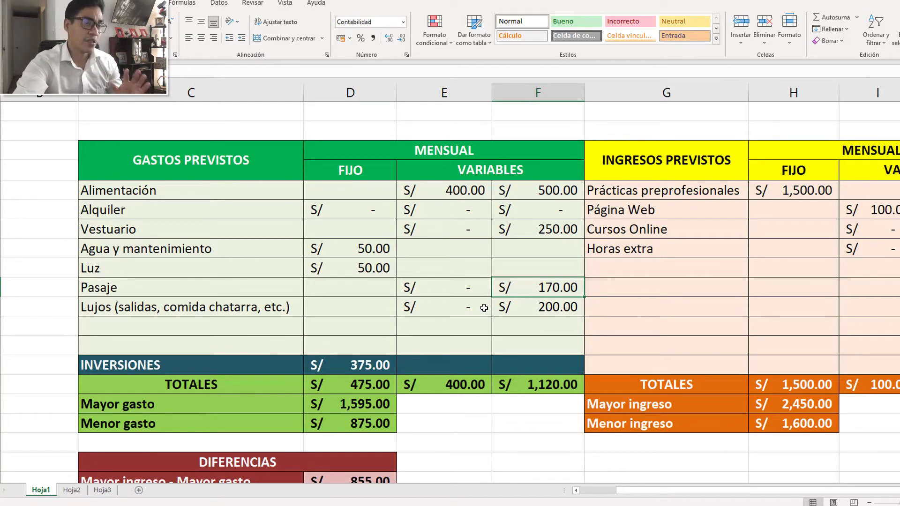
left_click(483, 308)
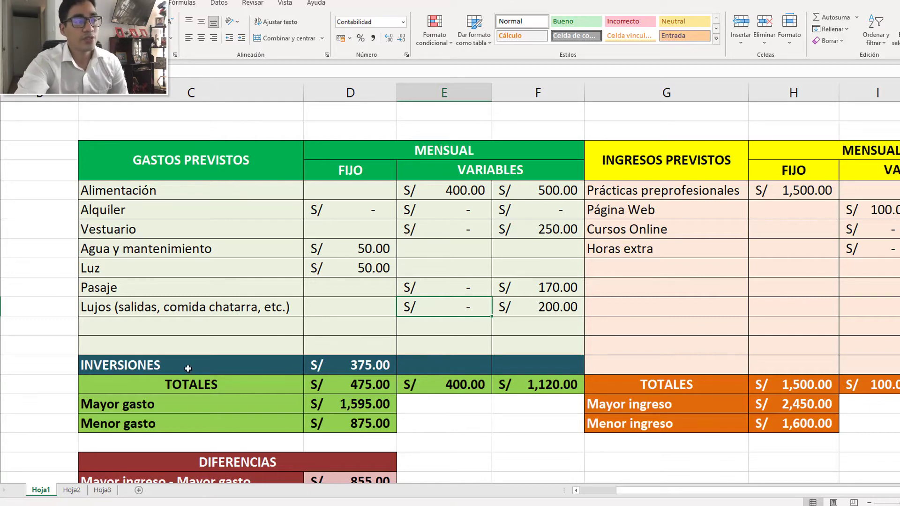
- Inspect the formula behind the fixed INVERSIONES amount, leaving it as it is
left_click(332, 365)
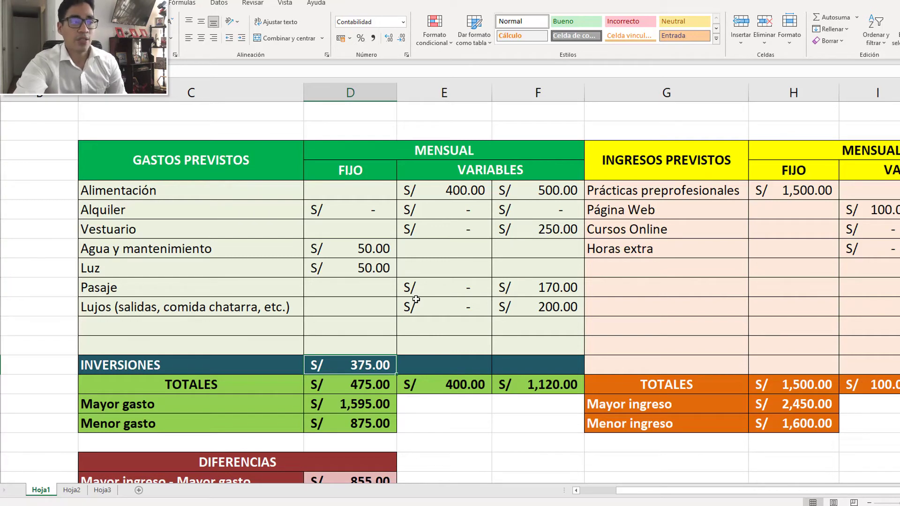
double_click(388, 369)
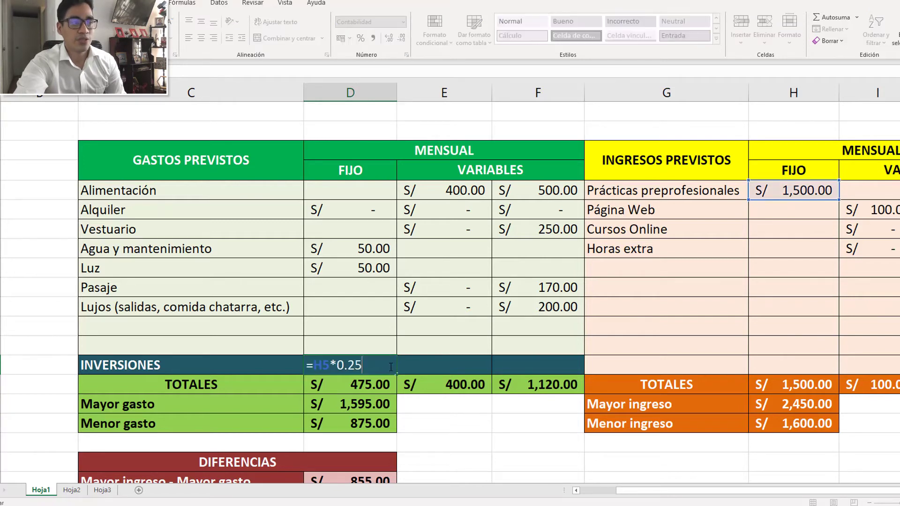
key("Escape")
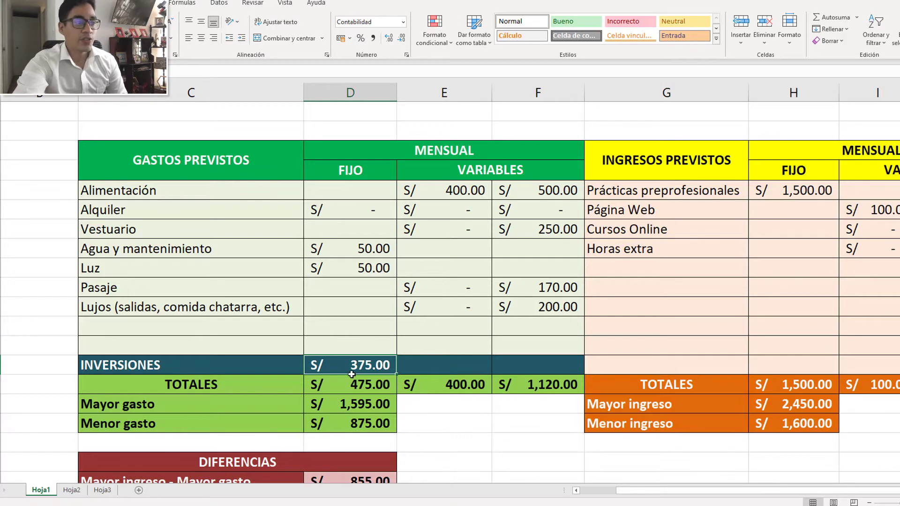
- Inspect the TOTALES sum of the fixed expenses and check the totals of both variable expense columns
left_click(358, 392)
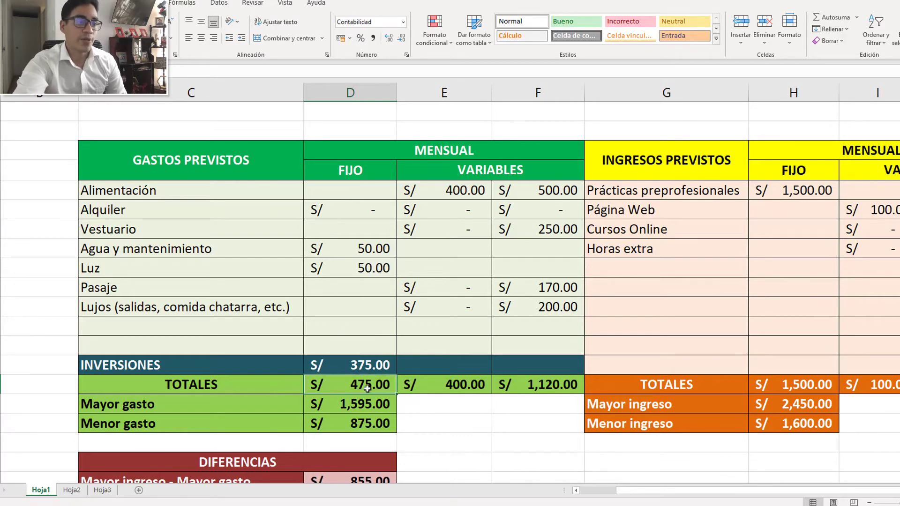
key("alt+equal")
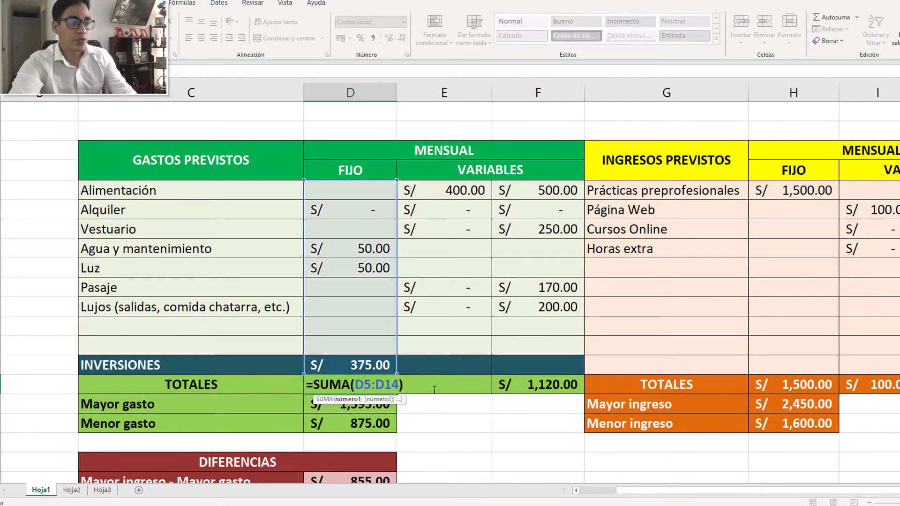
key("ctrl+Return")
left_click(452, 380)
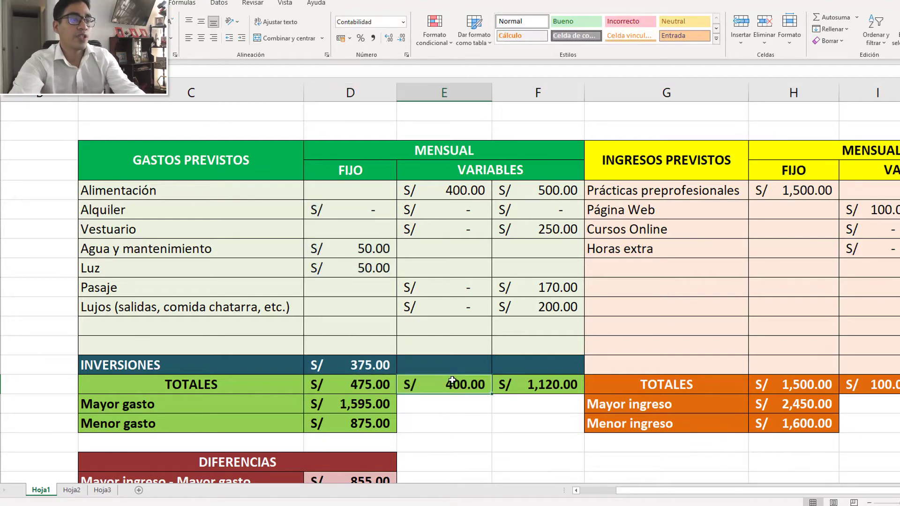
double_click(519, 385)
key("BackSpace")
key("Escape")
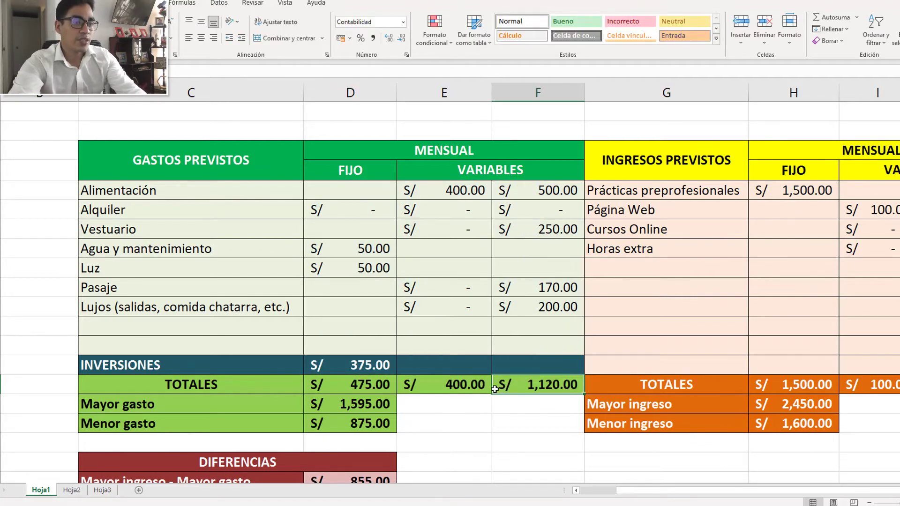
- Inspect the formulas that calculate Mayor gasto and Menor gasto from the expense totals
left_click(382, 405)
double_click(383, 404)
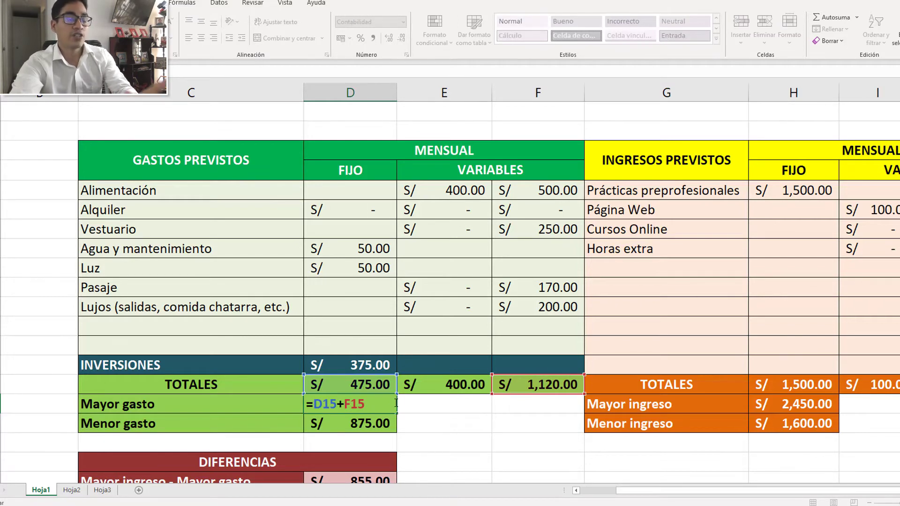
key("Return")
double_click(384, 403)
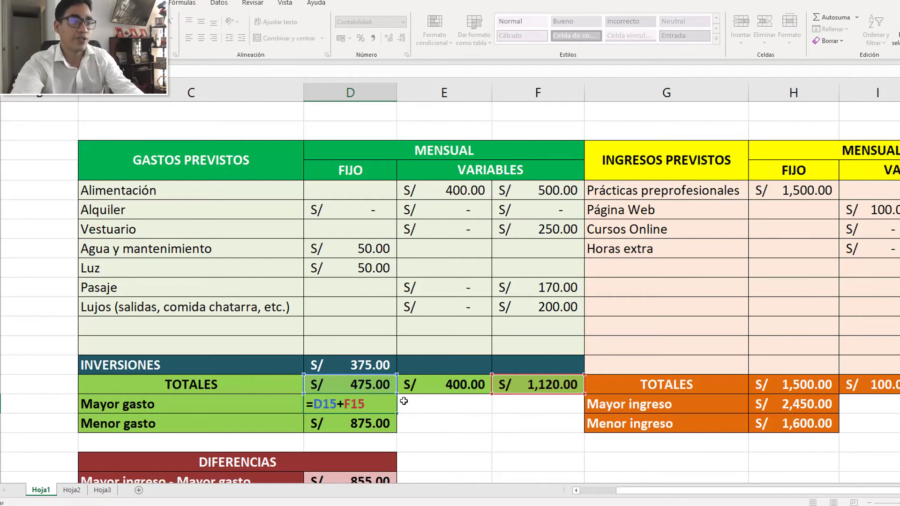
key("ctrl+Return")
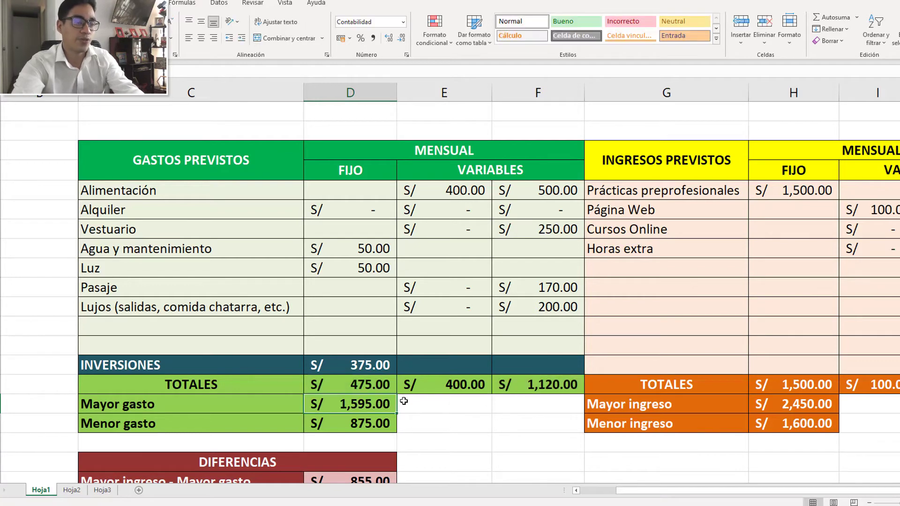
double_click(387, 424)
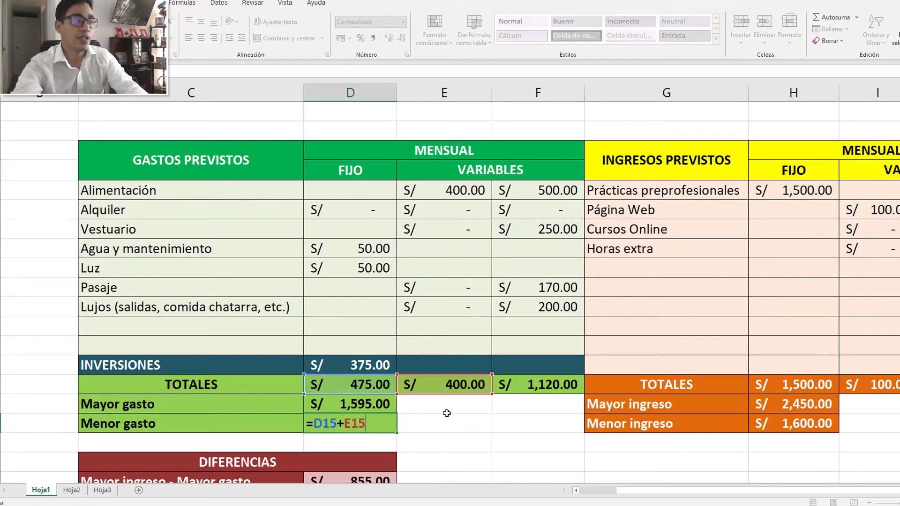
key("ctrl+Return")
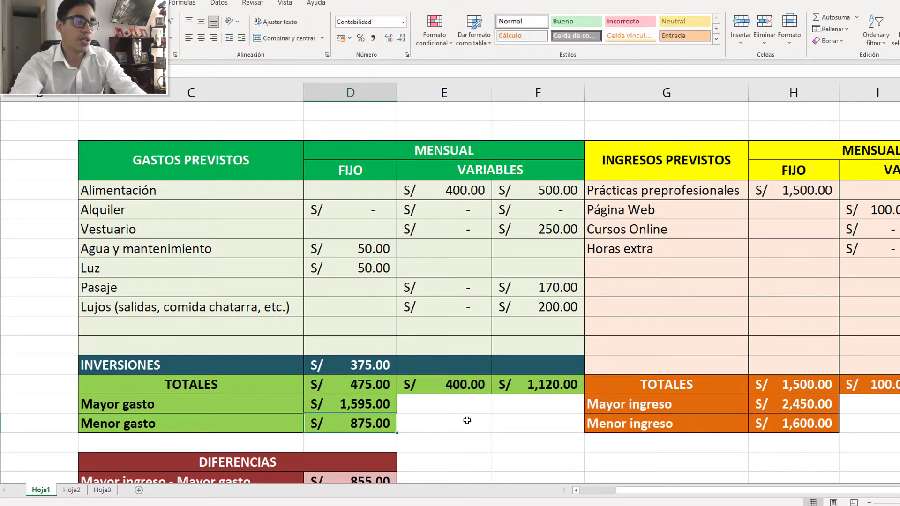
- Examine the Prácticas preprofesionales entry in the INGRESOS PREVISTOS table, leaving its text as it is
left_click_drag(779, 491, 797, 495)
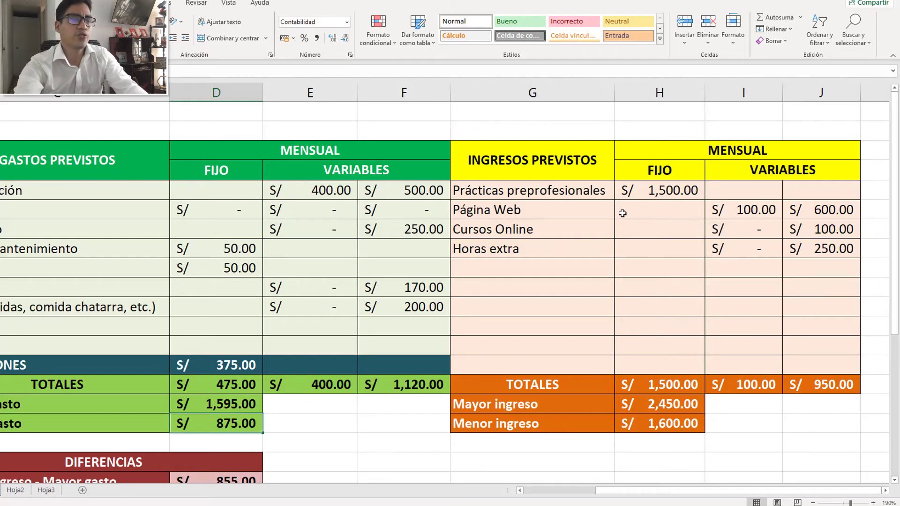
left_click(586, 189)
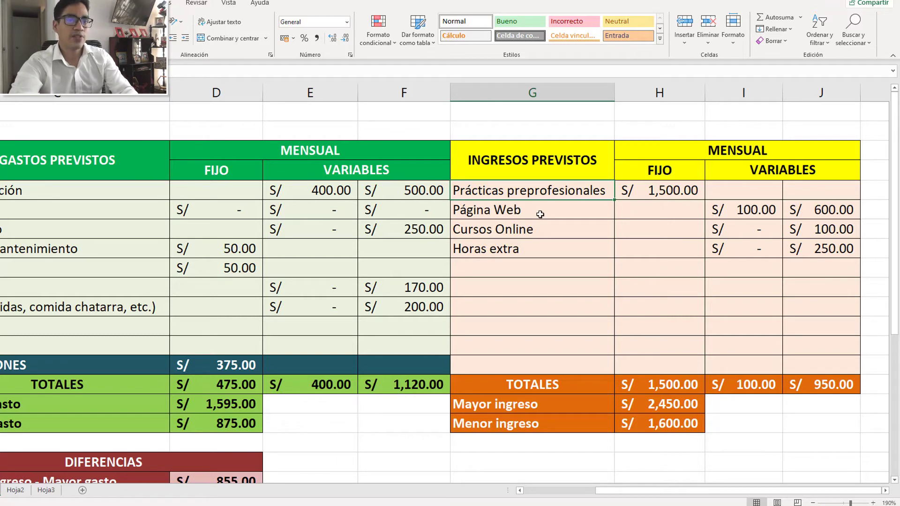
type("0")
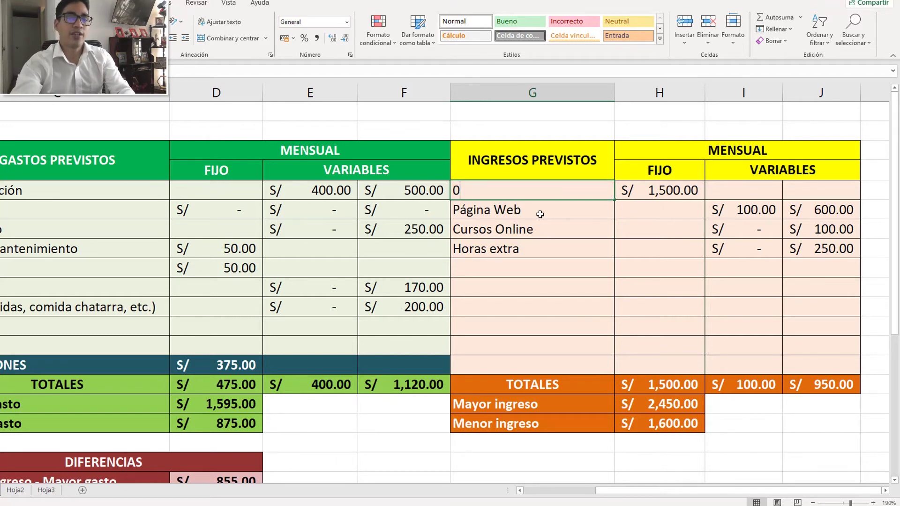
key("Escape")
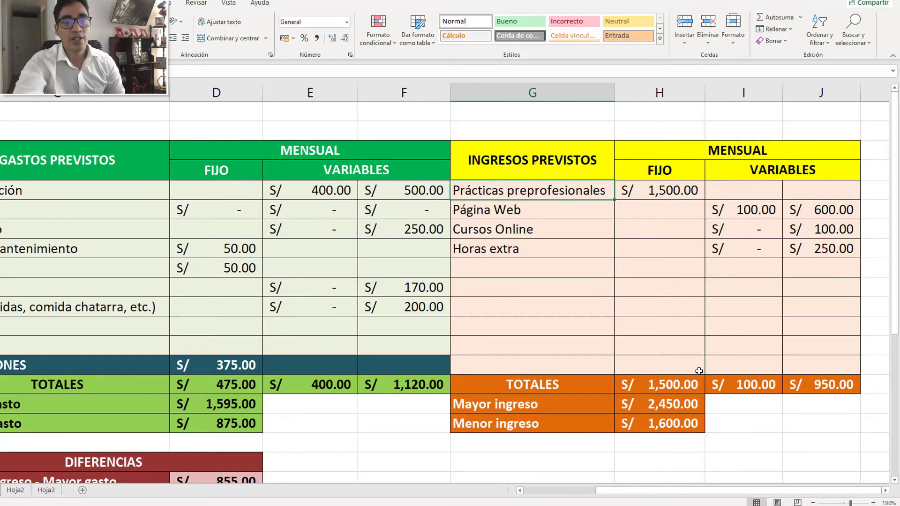
- Inspect the TOTALES sums of the fixed income column and the first variable income column
double_click(694, 389)
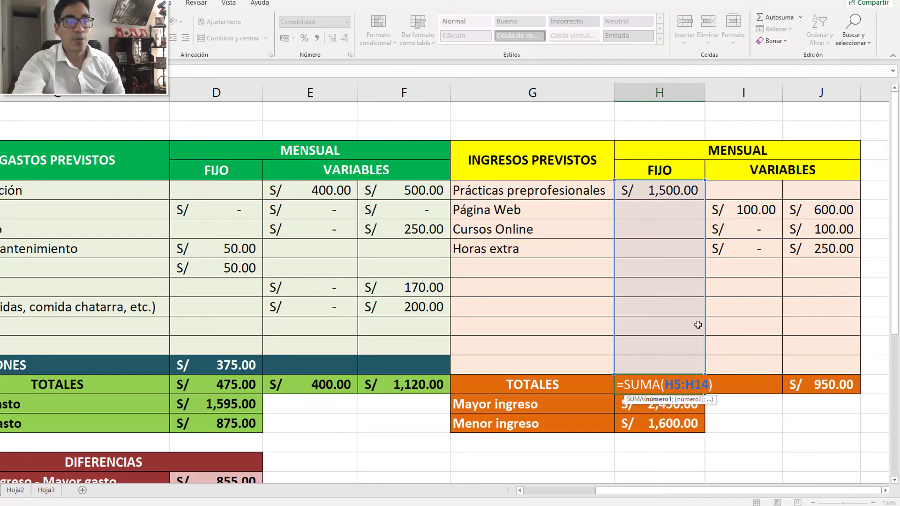
key("Return")
left_click(757, 377)
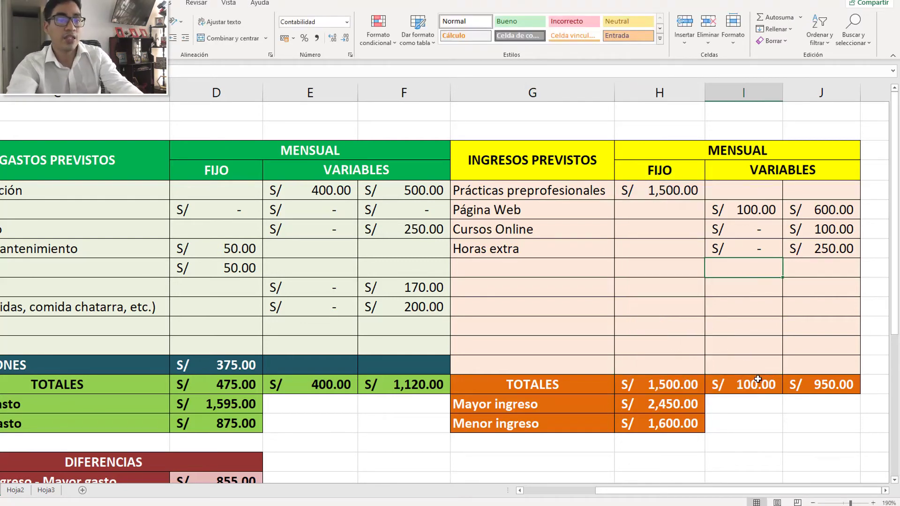
double_click(758, 379)
key("Escape")
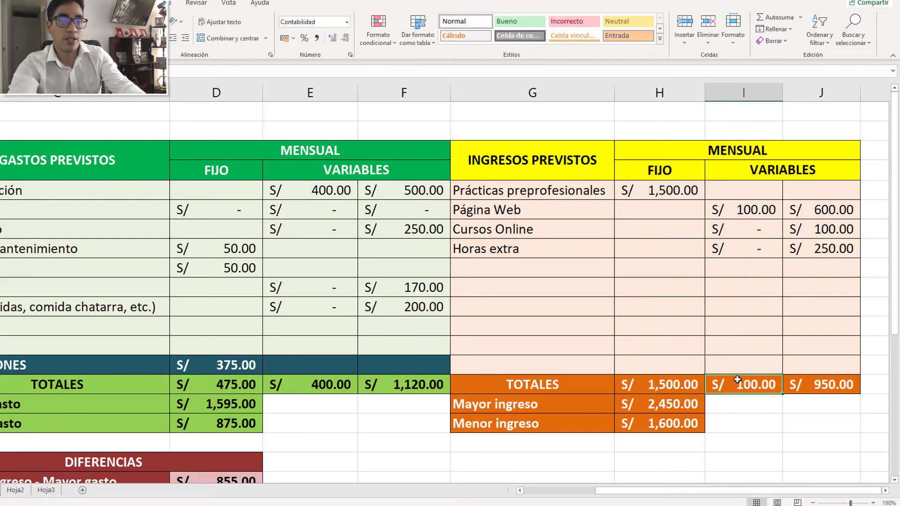
- Inspect the formulas that calculate Mayor ingreso and Menor ingreso from the income totals
double_click(689, 404)
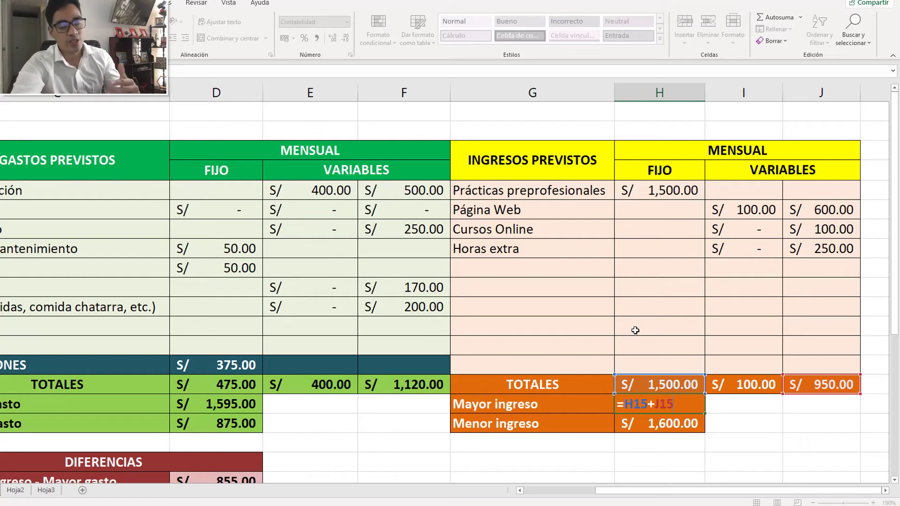
key("ctrl+Return")
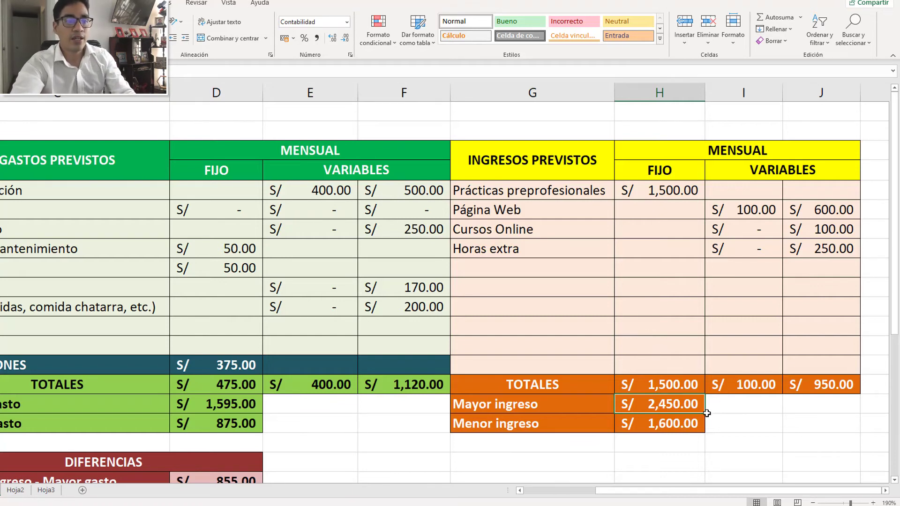
double_click(691, 424)
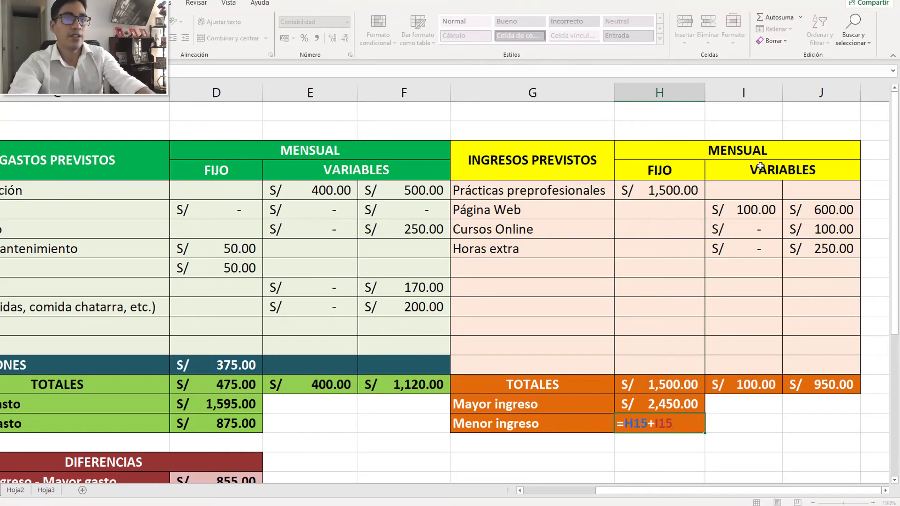
key("Escape")
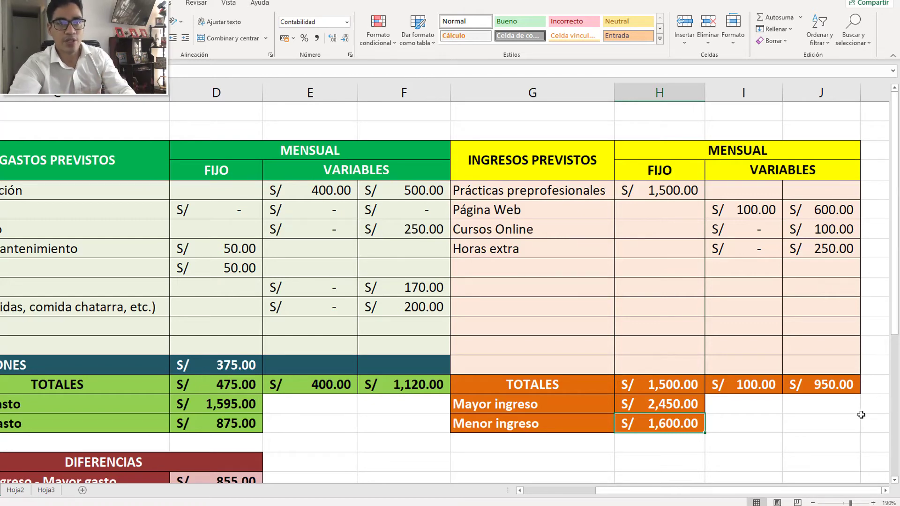
- Try an amount of 0 for Página Web in the first variable income column, and undo the change
left_click(762, 379)
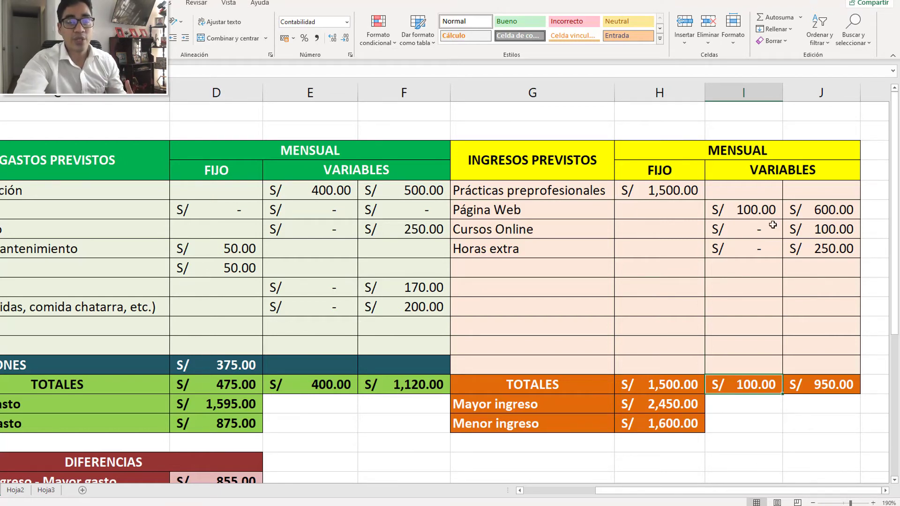
left_click(761, 212)
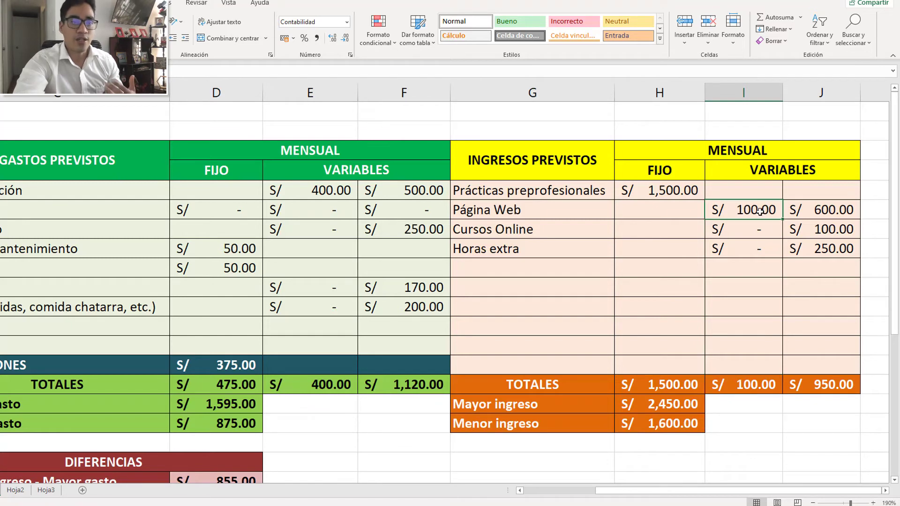
type("0")
key("Return")
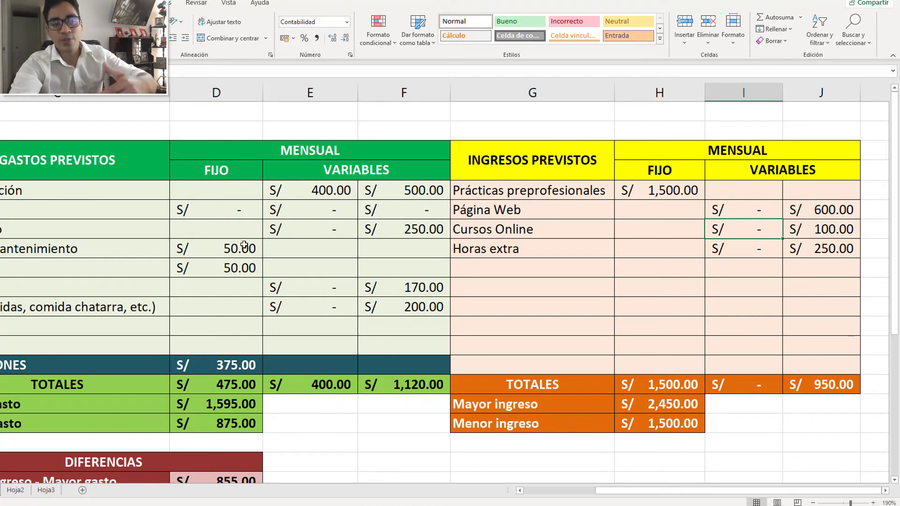
key("ctrl+z")
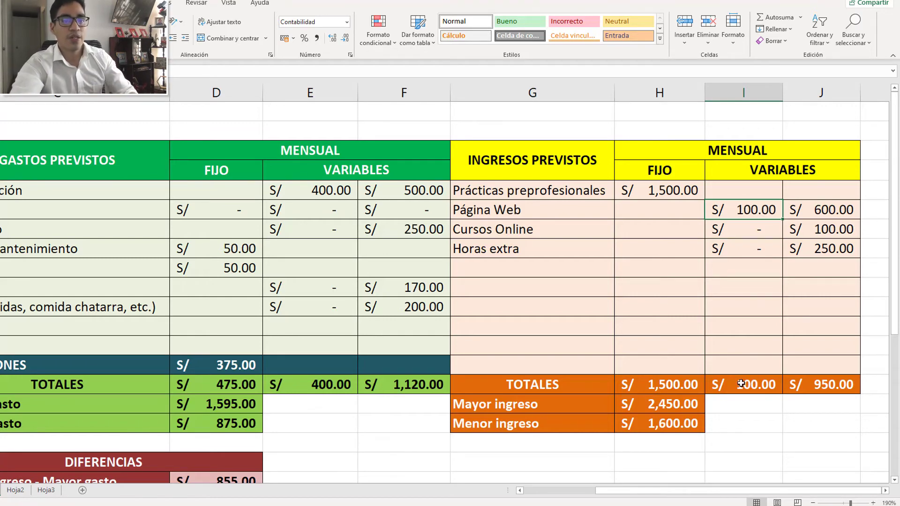
- Inspect the formula behind Mayor ingreso - Mayor gasto in the DIFERENCIAS table
scroll(662, 409, "down", 2)
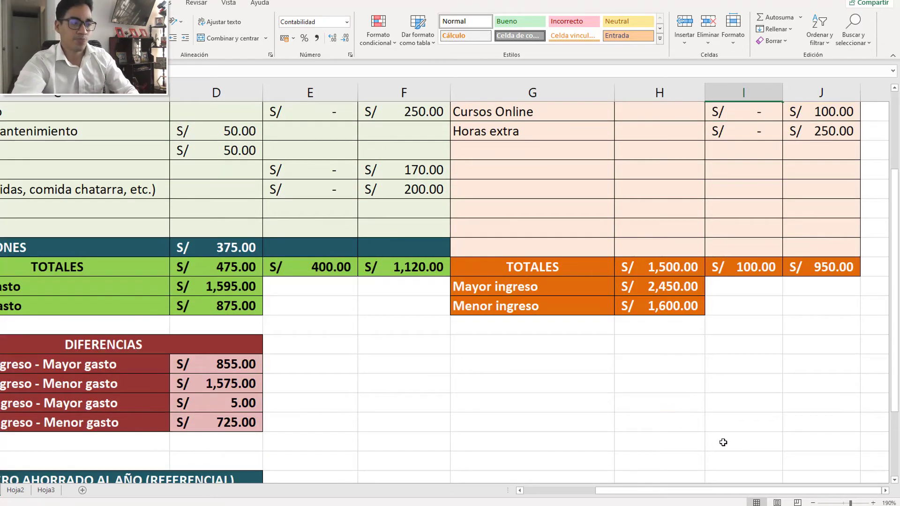
left_click_drag(726, 490, 655, 490)
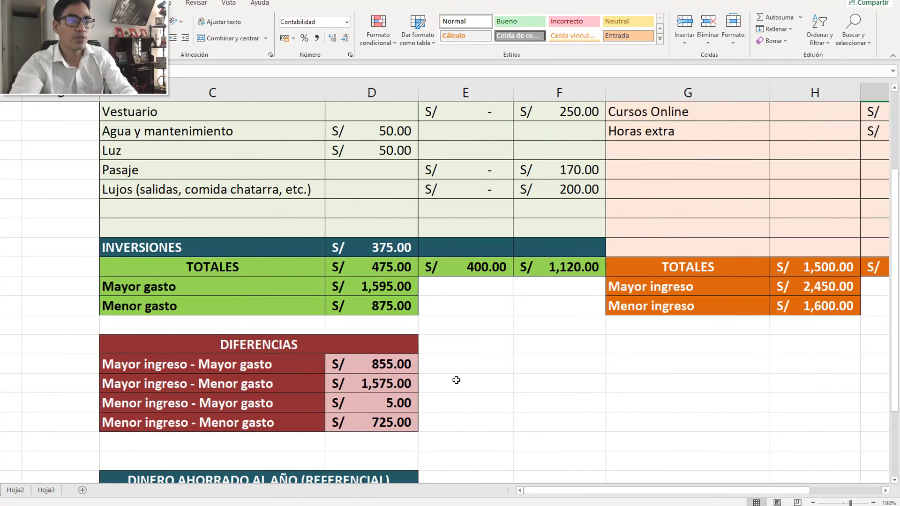
scroll(456, 380, "up", 3, "ctrl")
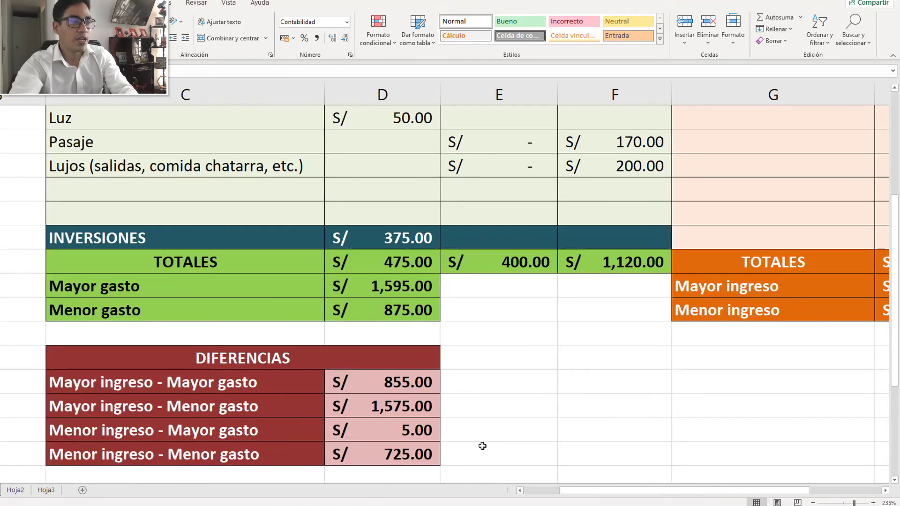
left_click_drag(621, 490, 535, 468)
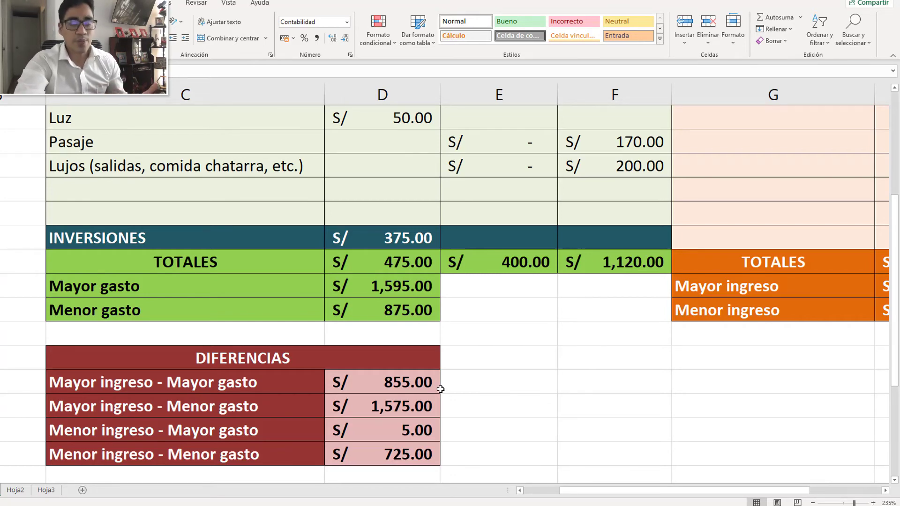
double_click(374, 382)
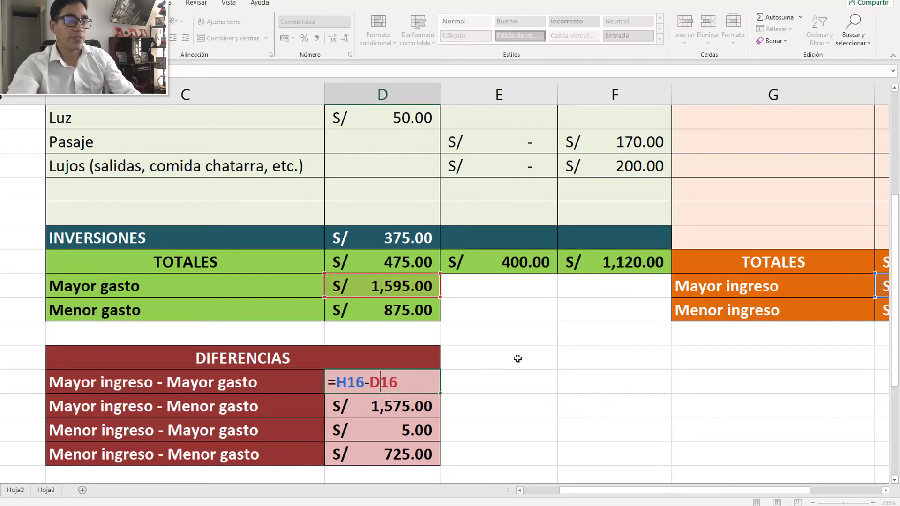
left_click(554, 352)
- Check which income and expense cells the Mayor ingreso - Mayor gasto difference refers to, with both tables in view
scroll(555, 352, "down", 1)
scroll(546, 357, "down", 1, "ctrl")
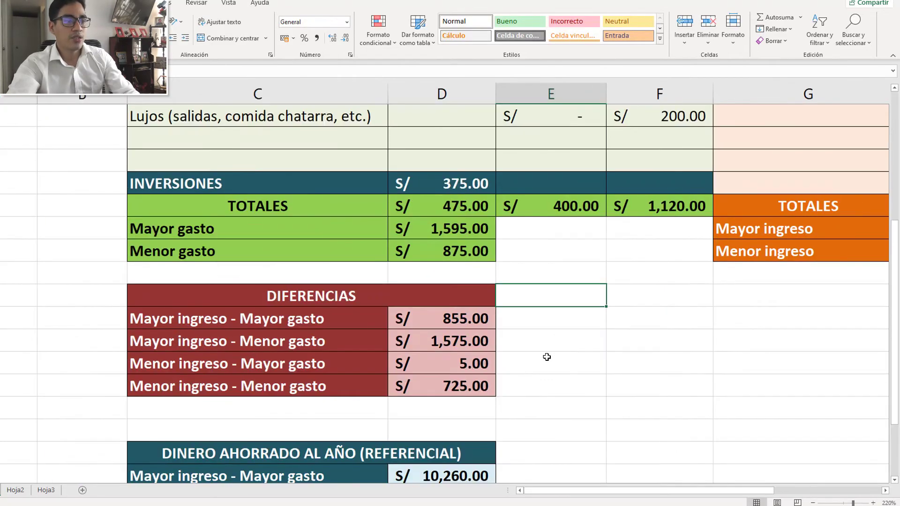
scroll(608, 338, "down", 1, "ctrl")
scroll(606, 339, "up", 1)
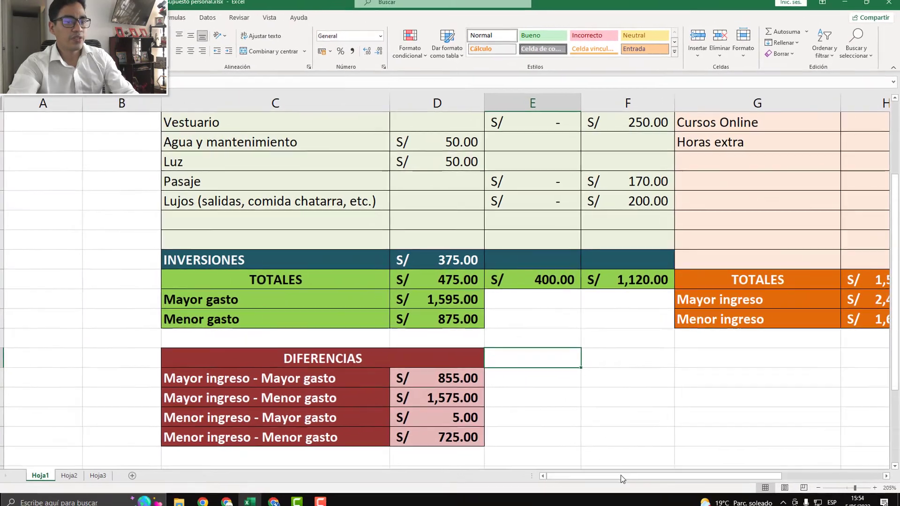
left_click_drag(621, 474, 677, 475)
scroll(577, 393, "down", 1, "ctrl")
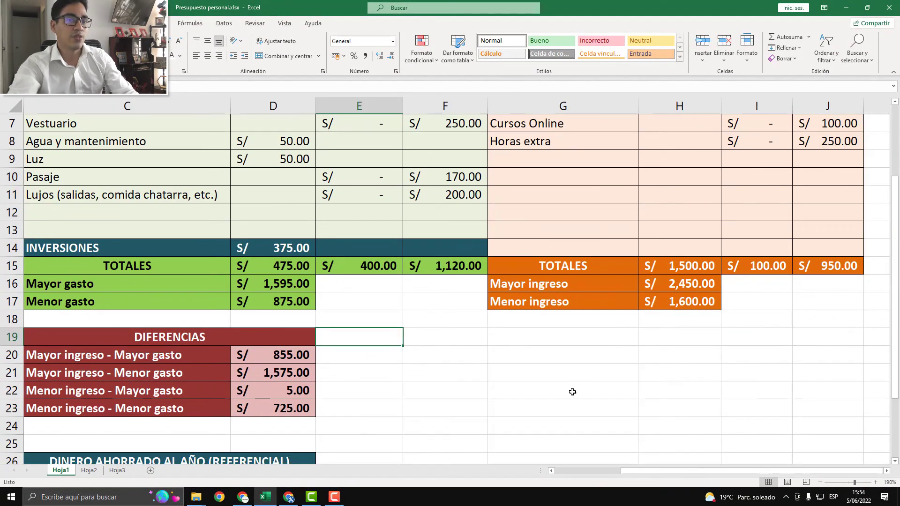
left_click(281, 350)
double_click(281, 350)
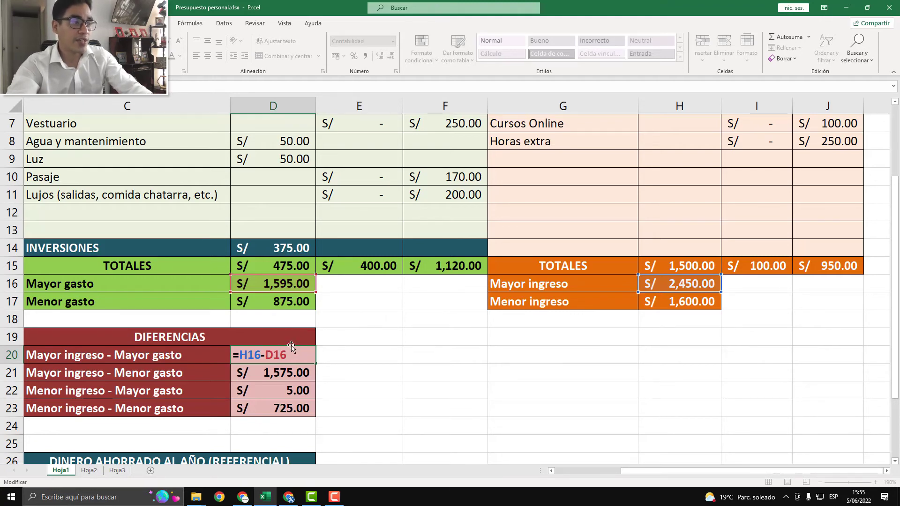
key("ctrl+Return")
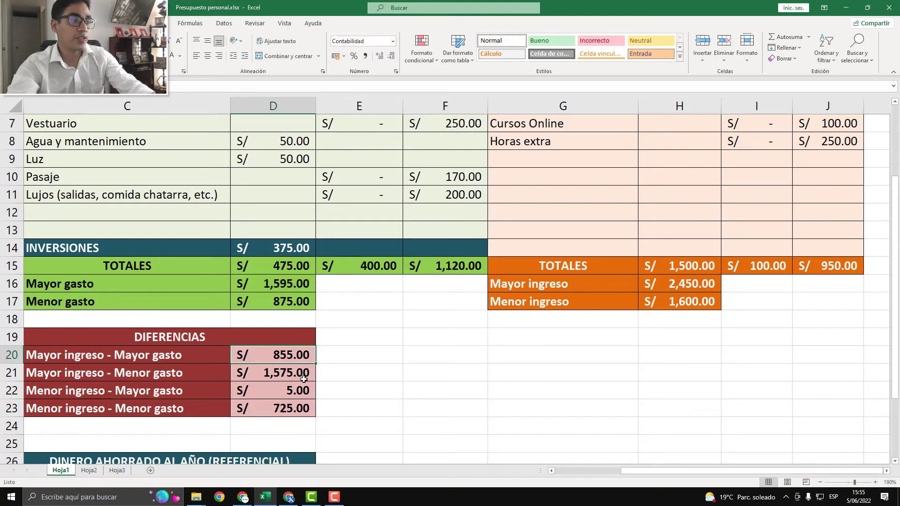
- Inspect the formula behind the Mayor ingreso - Menor gasto difference, leaving it as it is
left_click(303, 378)
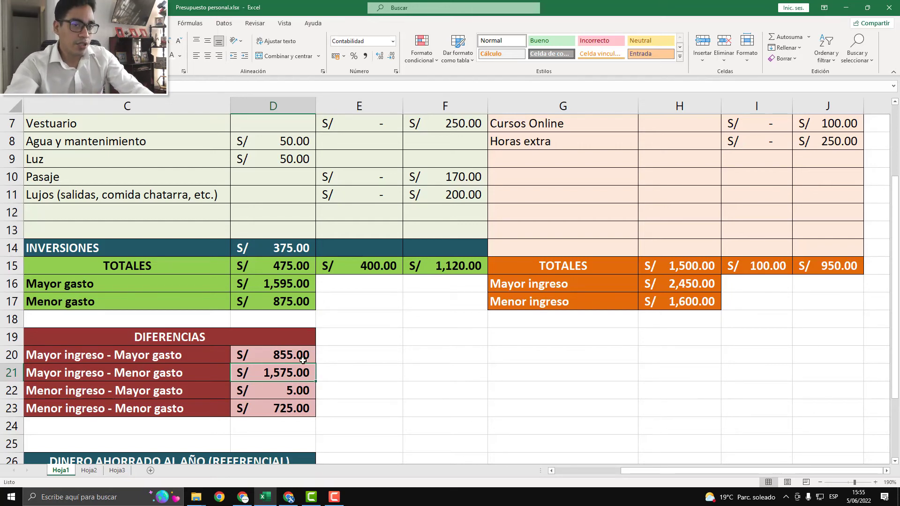
key("F2")
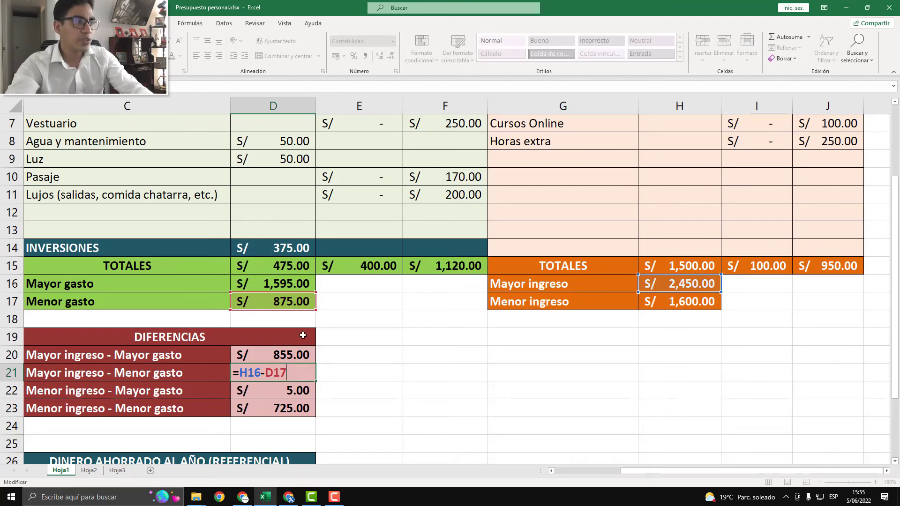
key("Return")
left_click(306, 373)
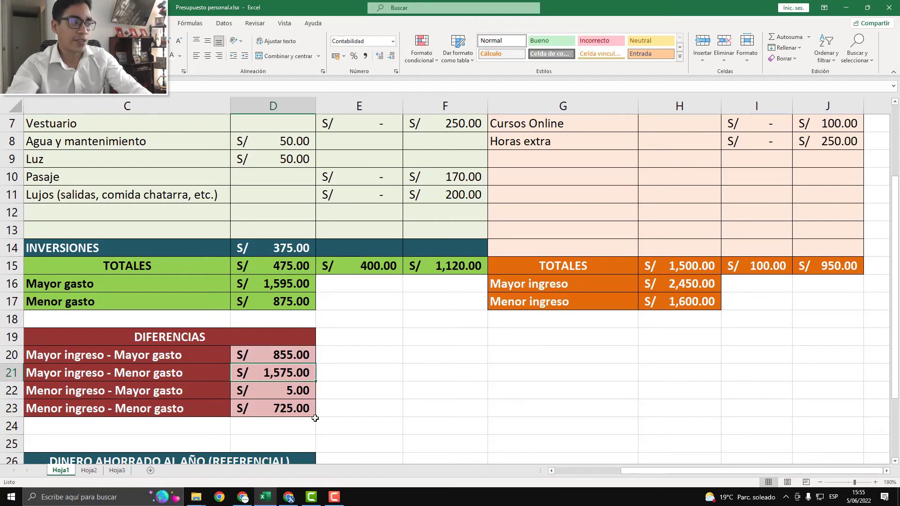
- Inspect the formula behind the Menor ingreso - Mayor gasto difference and review all four DIFERENCIAS amounts
left_click(283, 392)
double_click(283, 391)
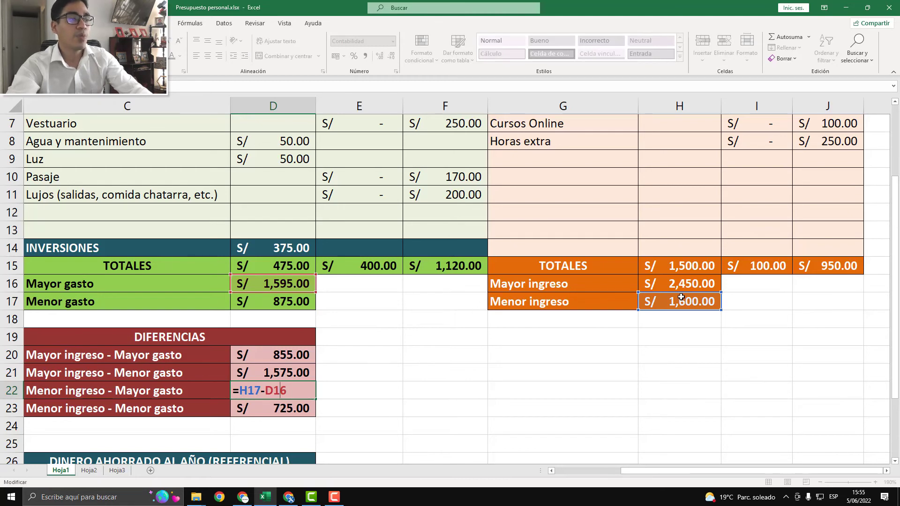
key("Escape")
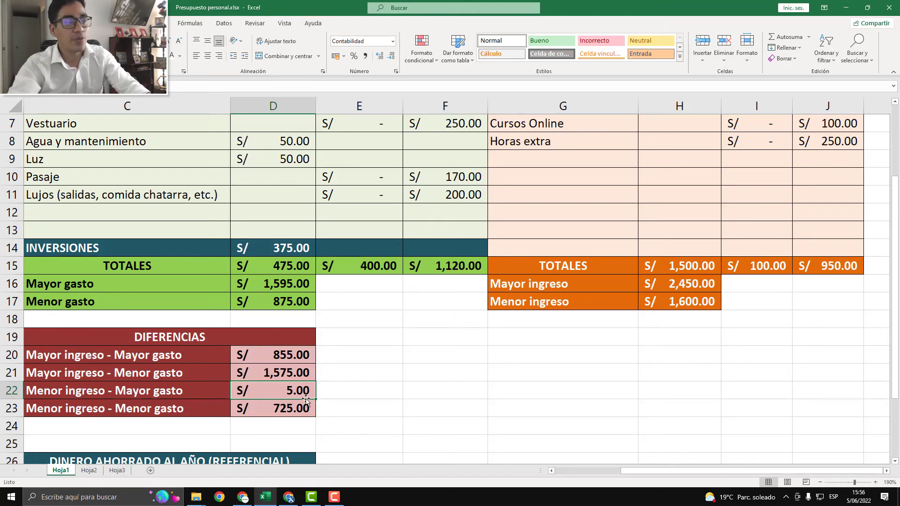
left_click_drag(304, 361, 288, 412)
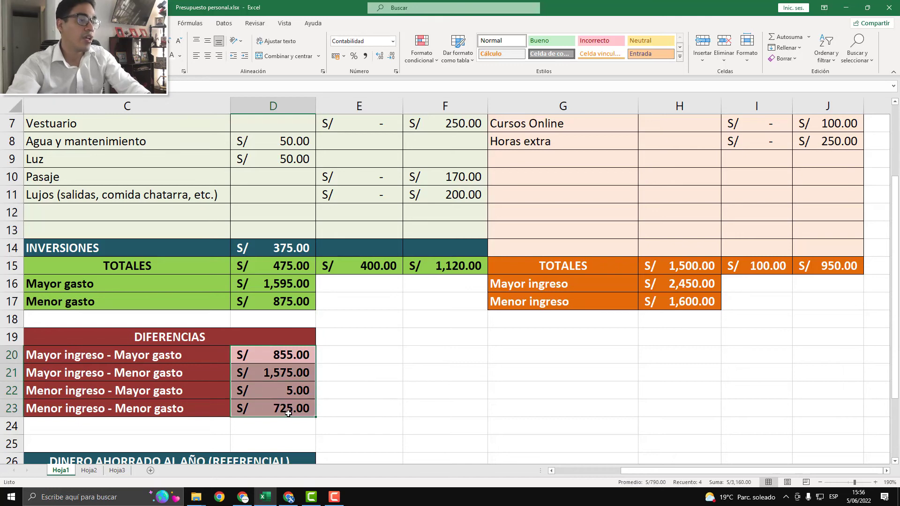
left_click(310, 388)
double_click(311, 387)
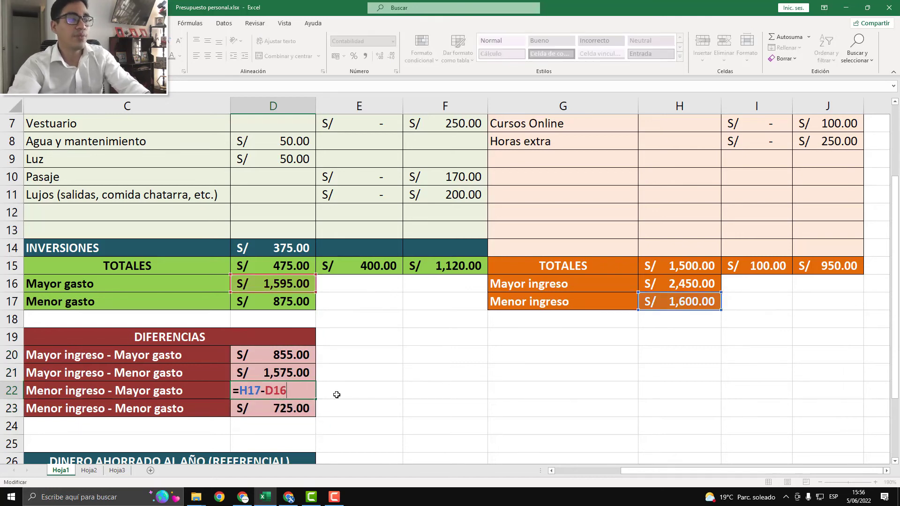
key("Escape")
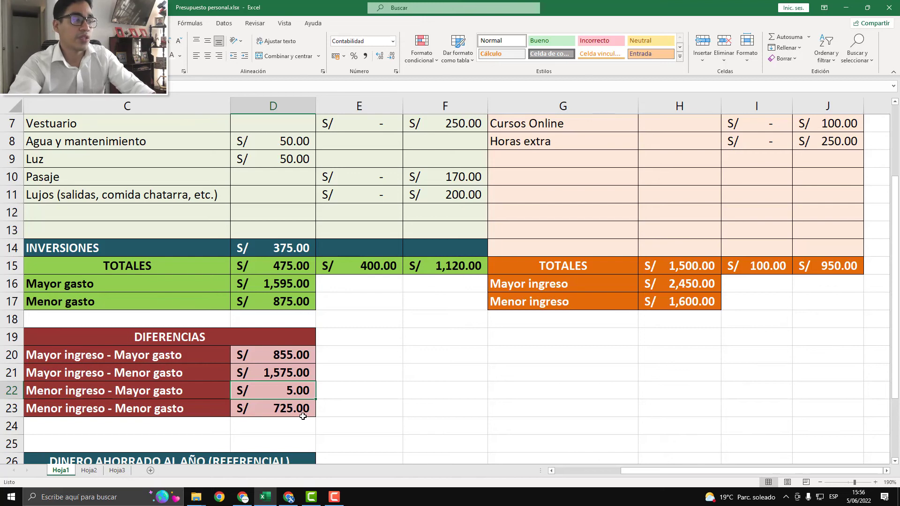
- Inspect the formula behind Mayor ingreso - Mayor gasto in the DINERO AHORRADO AL AÑO (REFERENCIAL) table
scroll(303, 416, "down", 4)
scroll(193, 335, "up", 1, "ctrl")
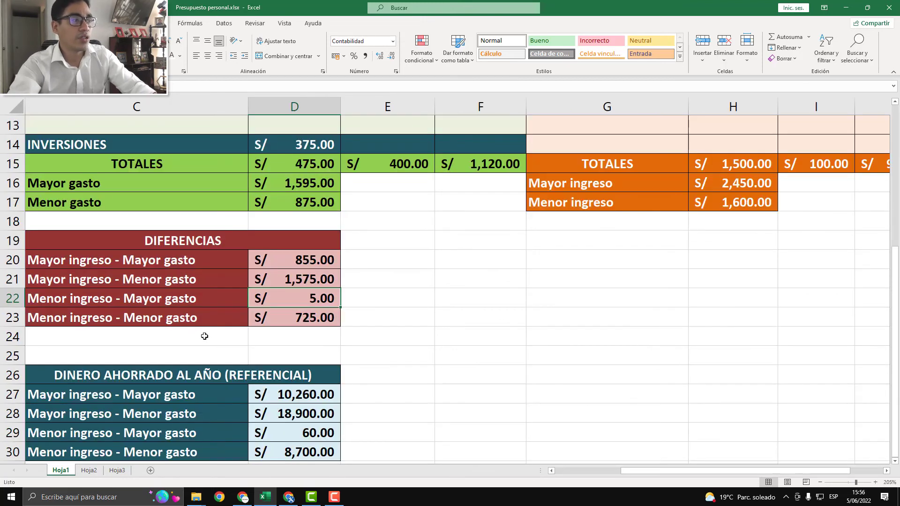
scroll(204, 336, "down", 1)
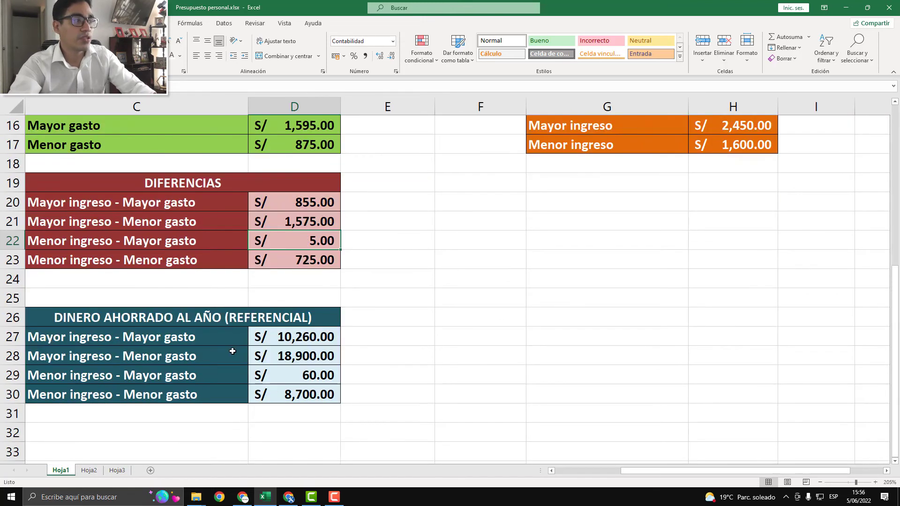
left_click(332, 339)
double_click(332, 339)
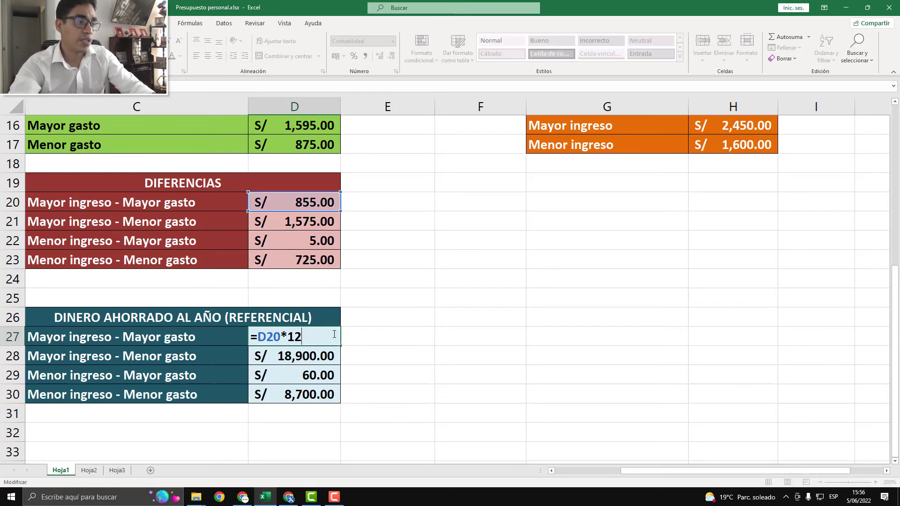
key("Escape")
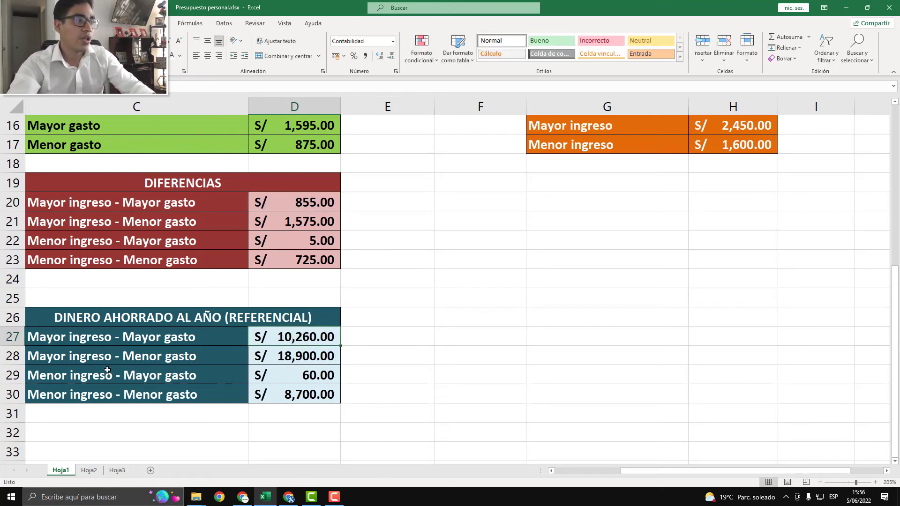